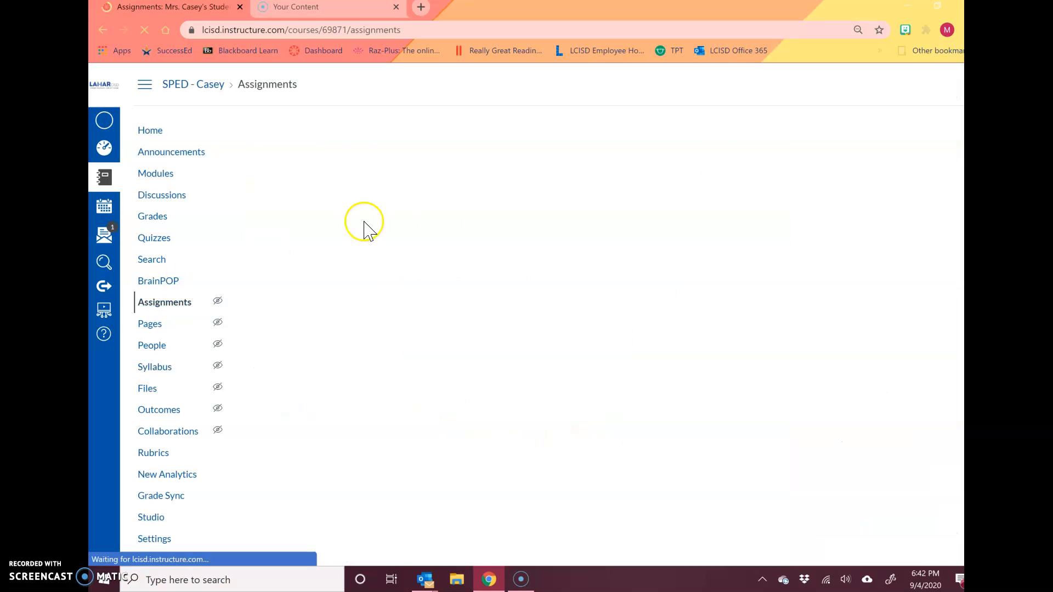
Create a new assignment in the course and title it "ZOOM with" followed by the teacher's name.
left_click(912, 132)
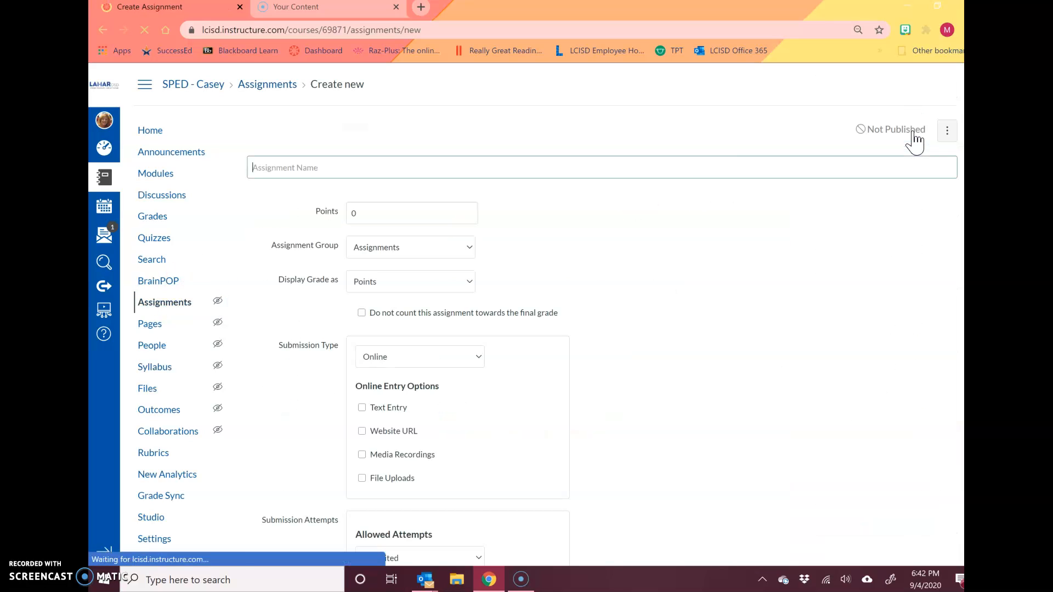
type("ZOOM")
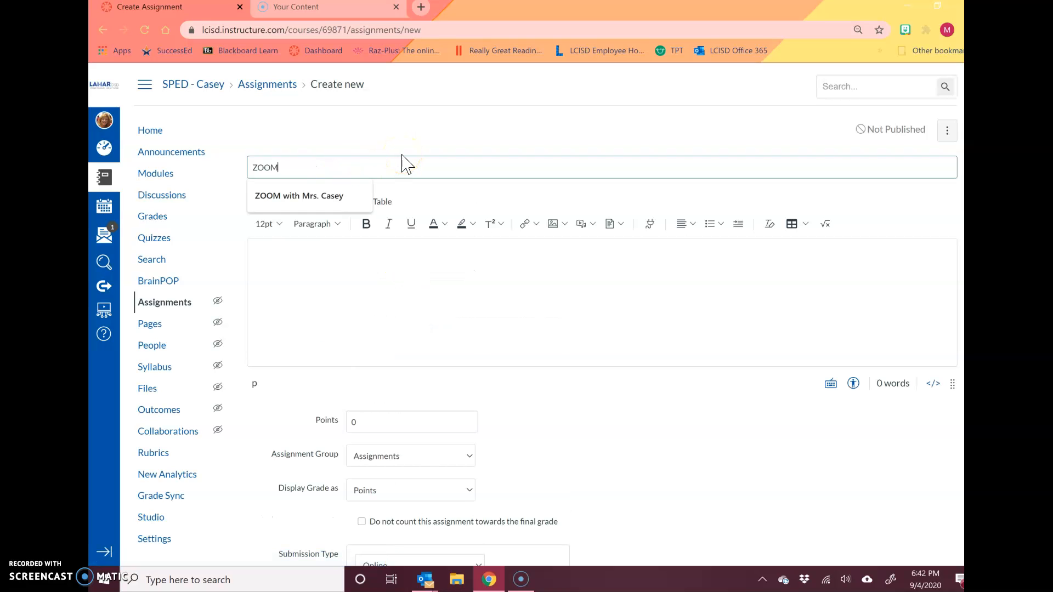
key("Down")
key("Return")
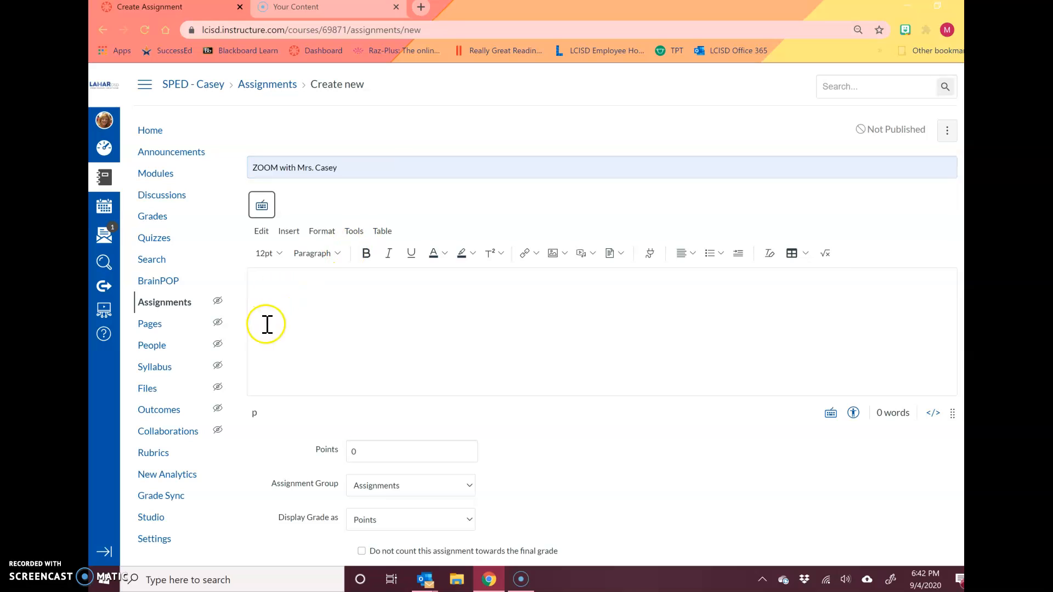
Paste the copied Zoom meeting link into the assignment description and select the link.
left_click(283, 289)
right_click(288, 267)
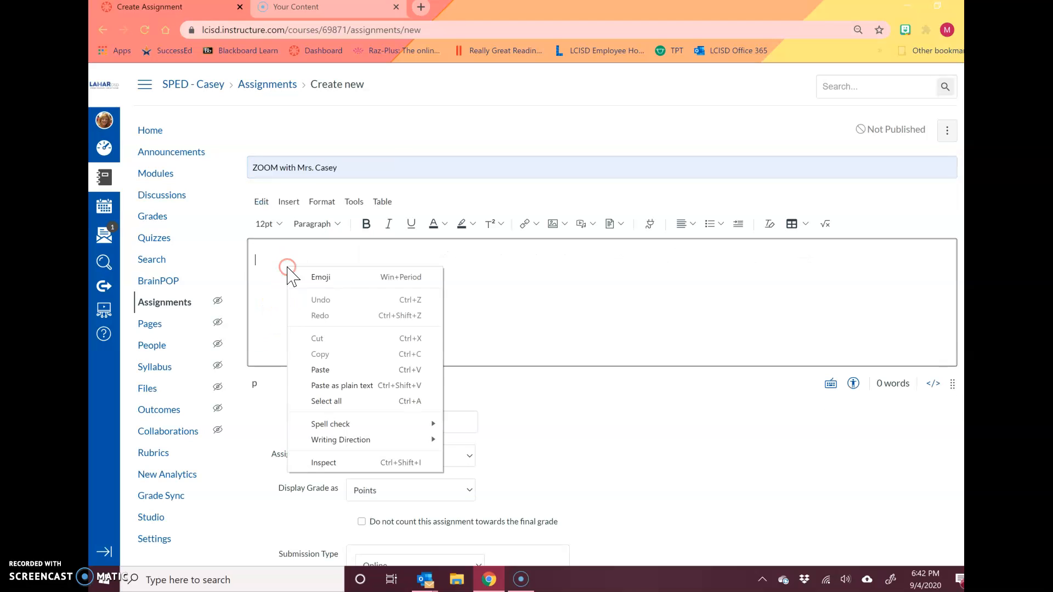
left_click(321, 371)
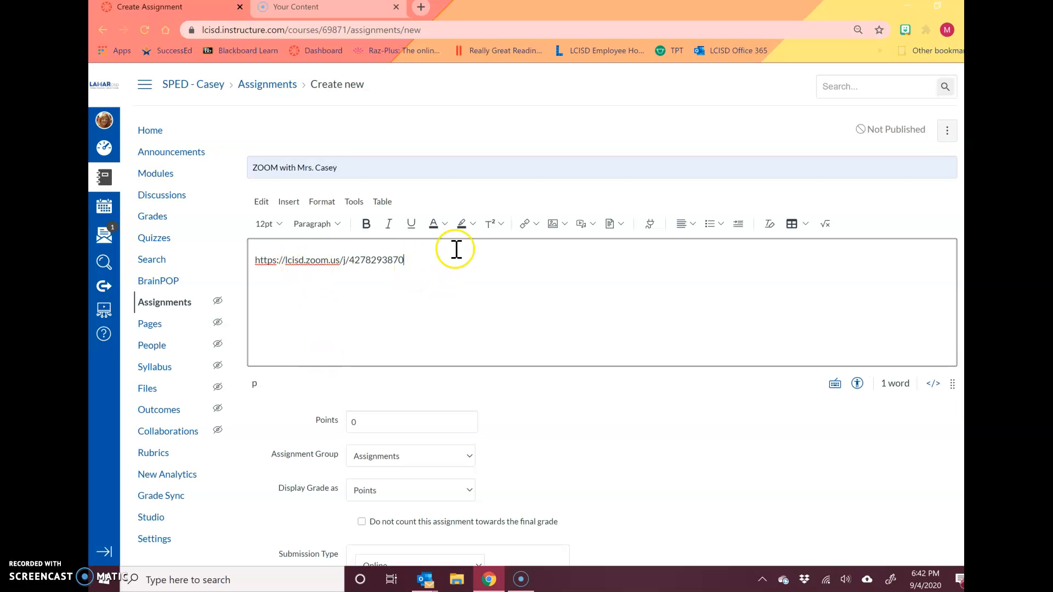
left_click(355, 260)
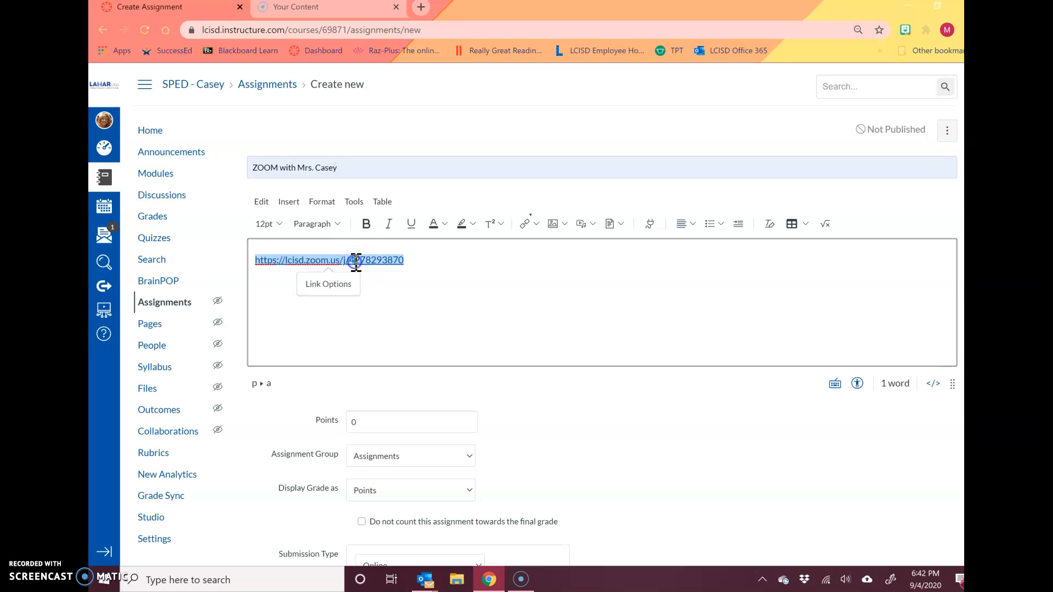
left_click(336, 289)
left_click(812, 158)
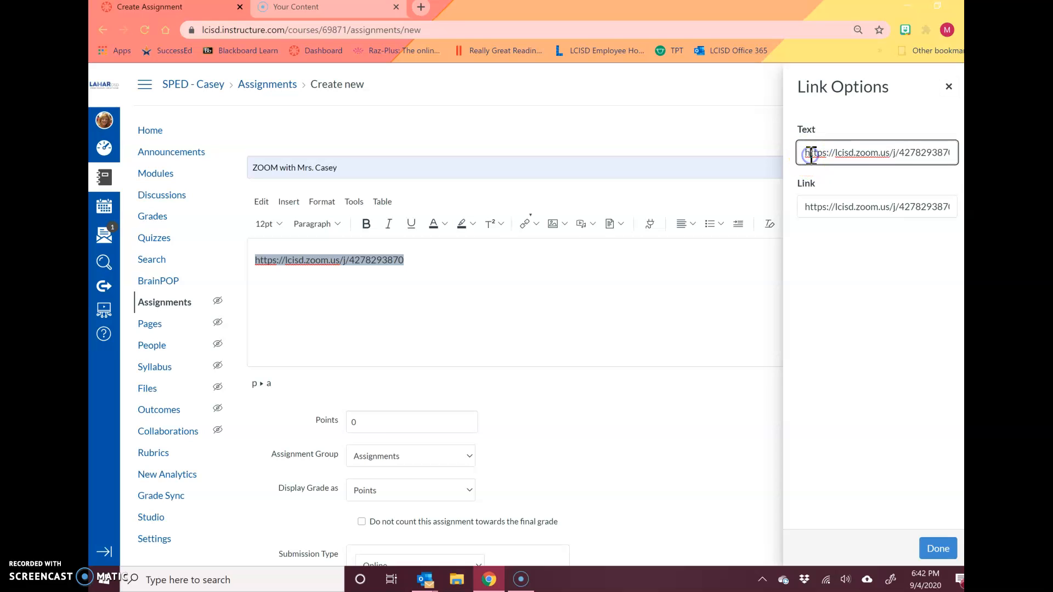
key("ctrl+a")
key("Escape")
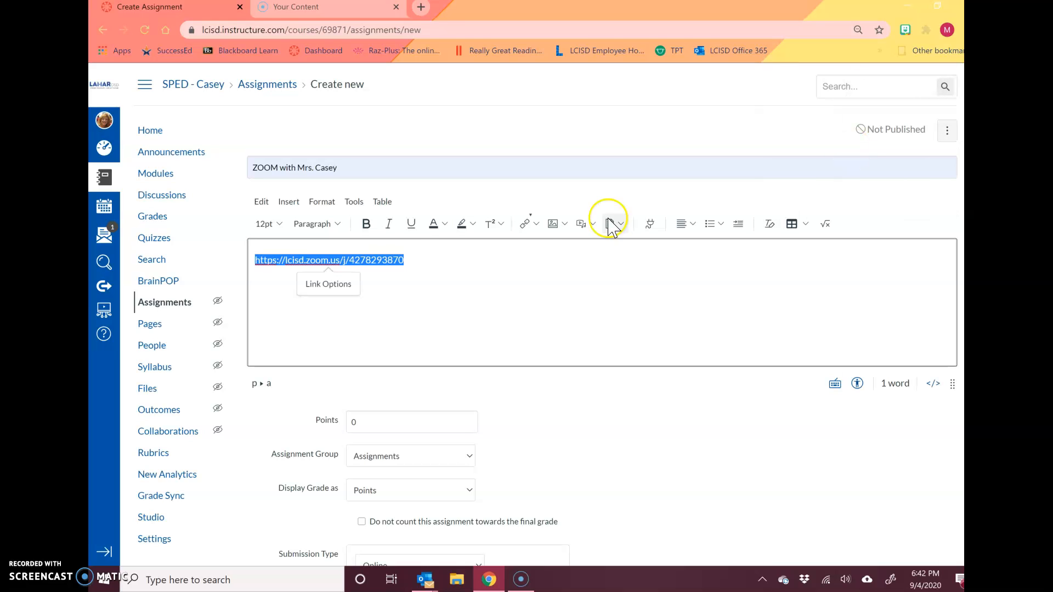
Replace the link's display text with "CLICK HERE TO ZOOM WITH", the teacher's name and "at 8:30 am!", and set it to 36pt.
left_click(345, 283)
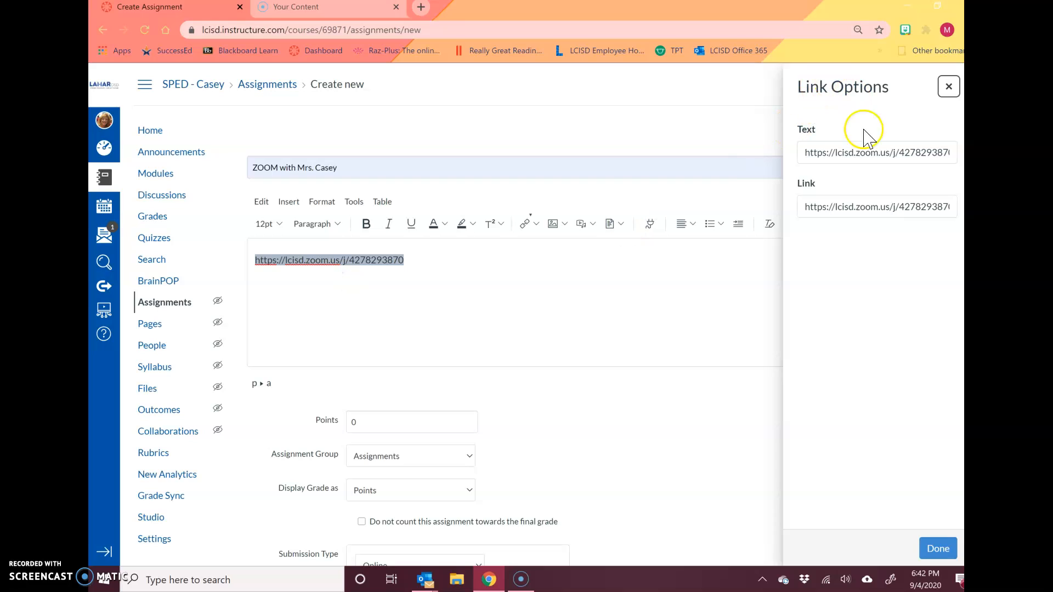
left_click(853, 152)
key("shift+End")
key("BackSpace")
key("BackSpace")
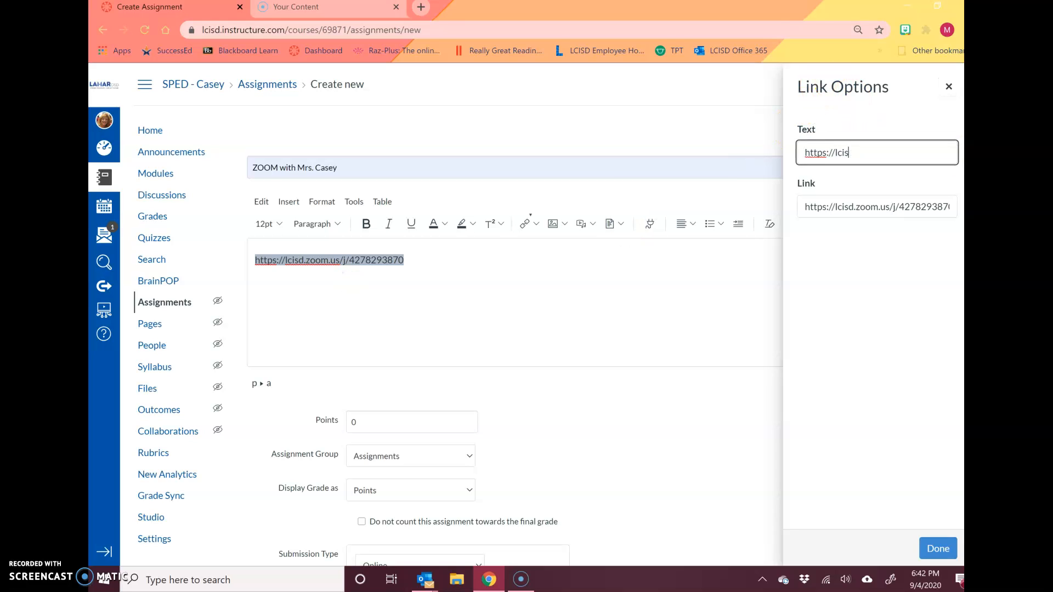
key("BackSpace")
key("BackSpace")
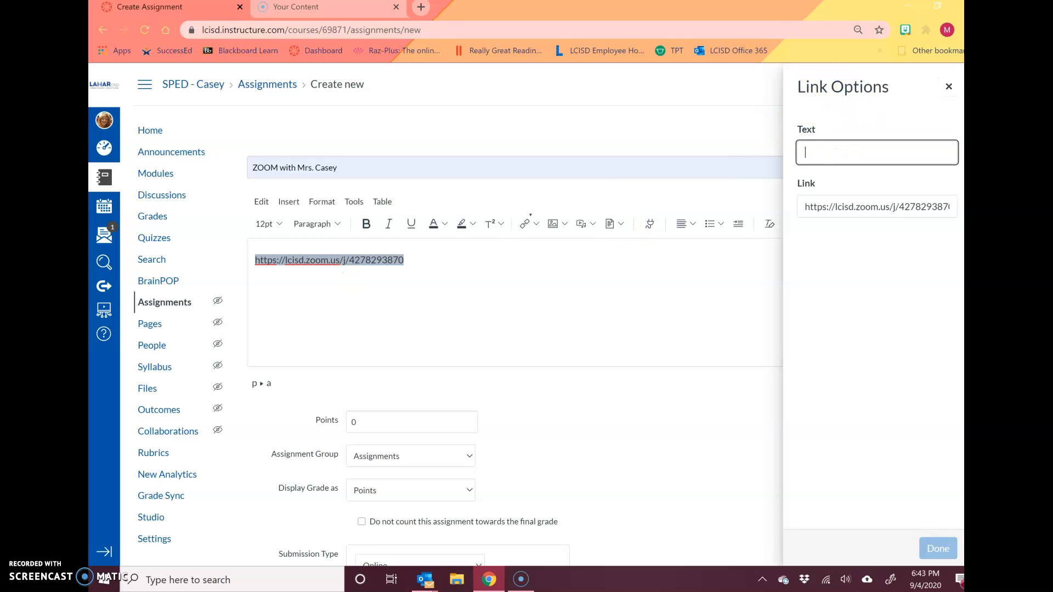
type("CLICK HERE TO ZOO")
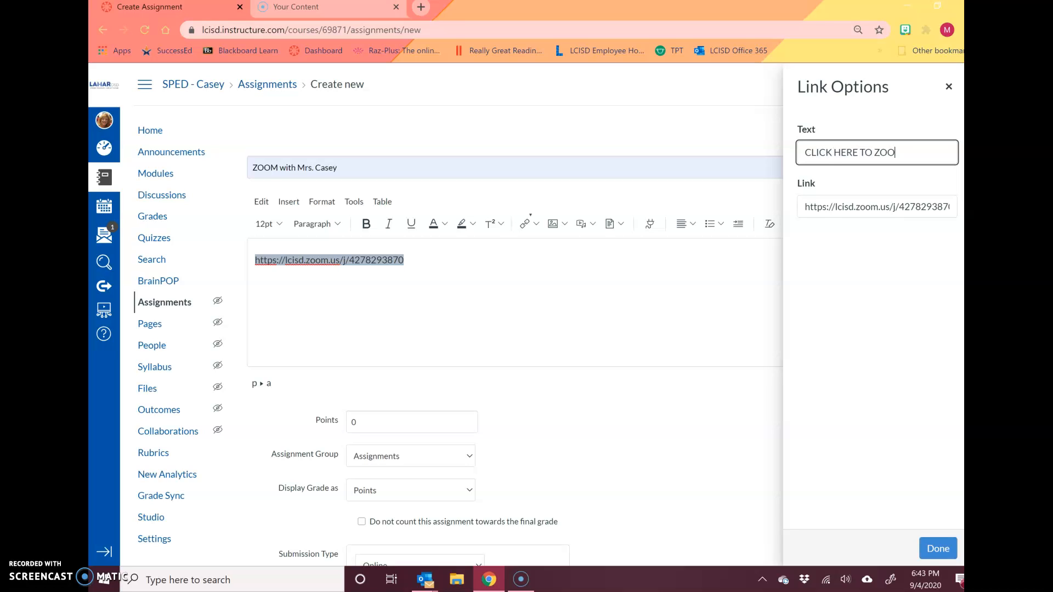
type("S. C")
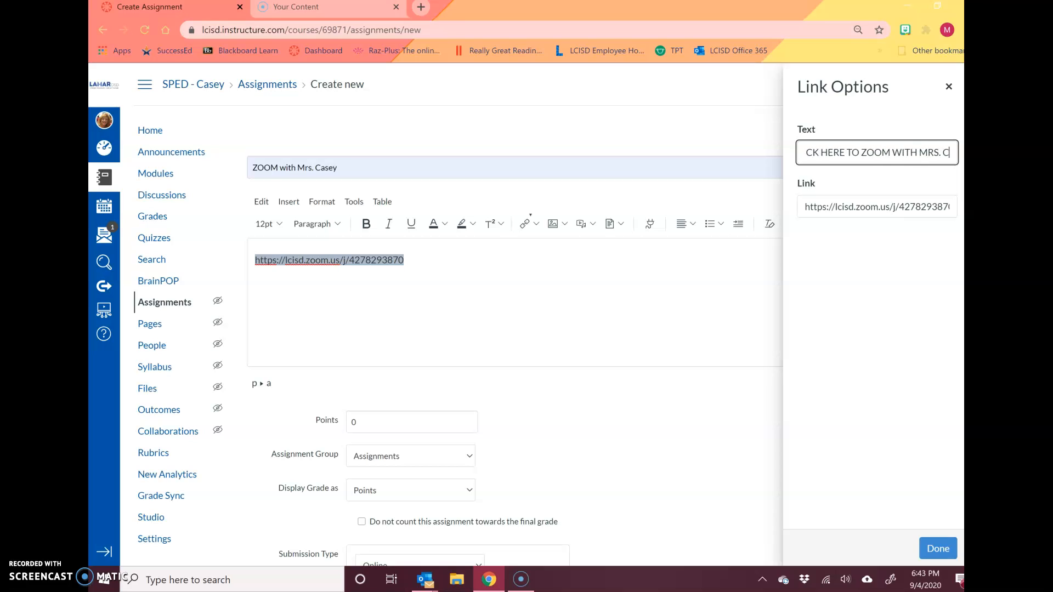
type("ASEY at")
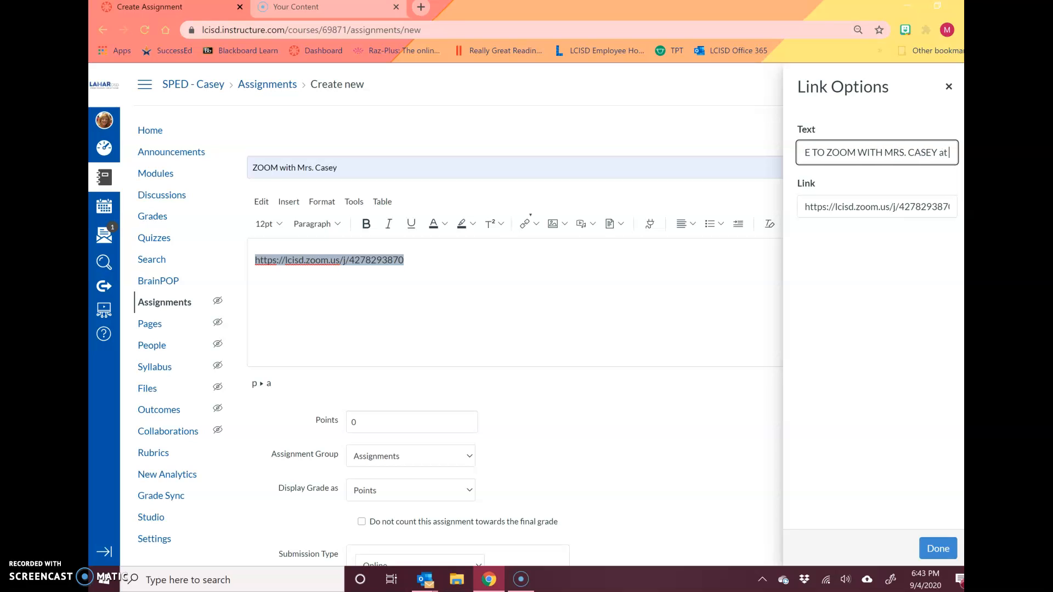
type(" 8:30")
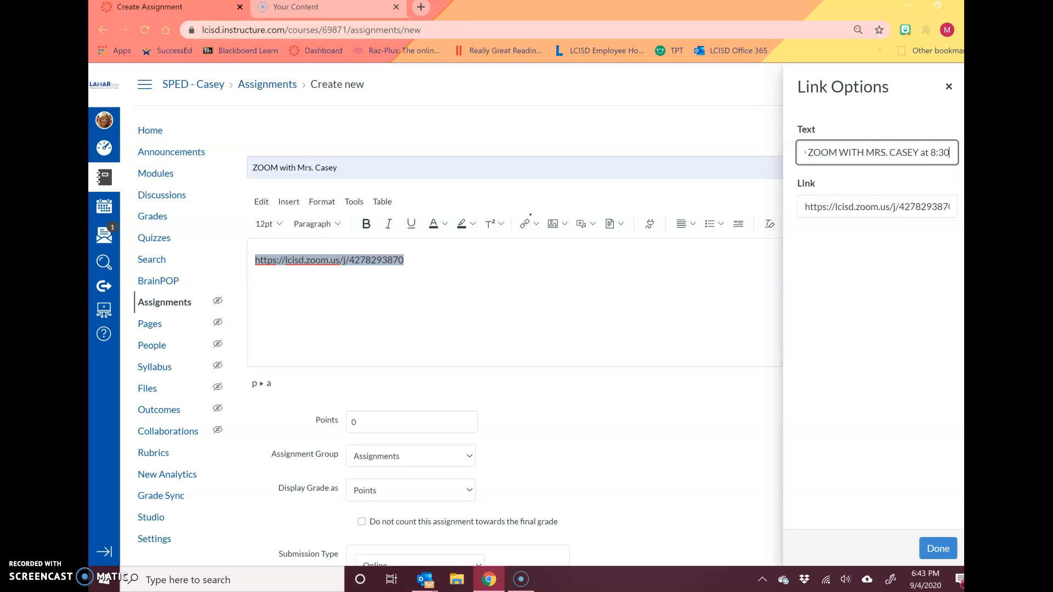
type(" am!")
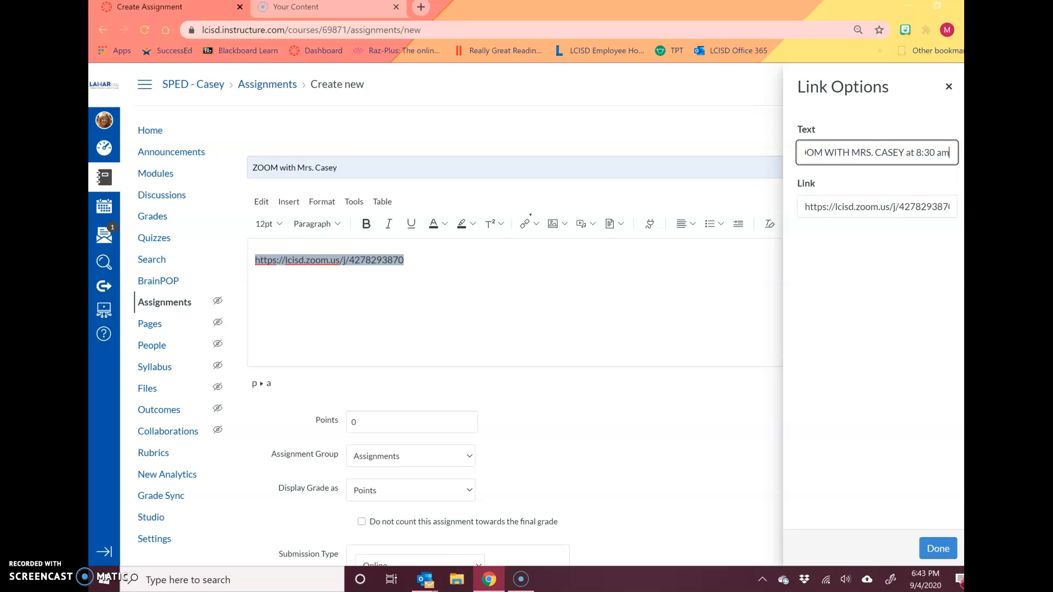
left_click(946, 547)
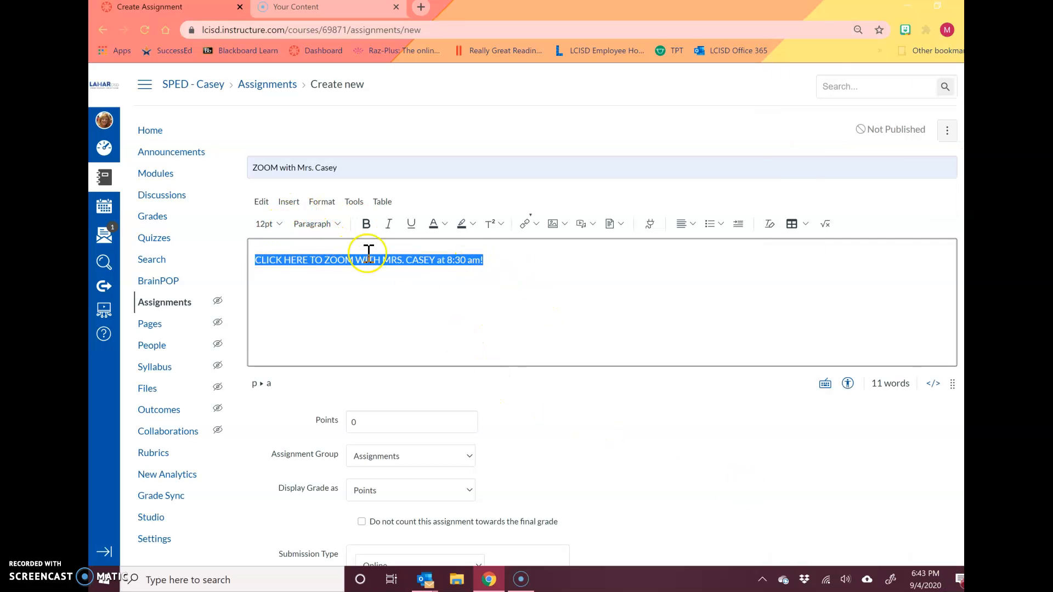
left_click(267, 224)
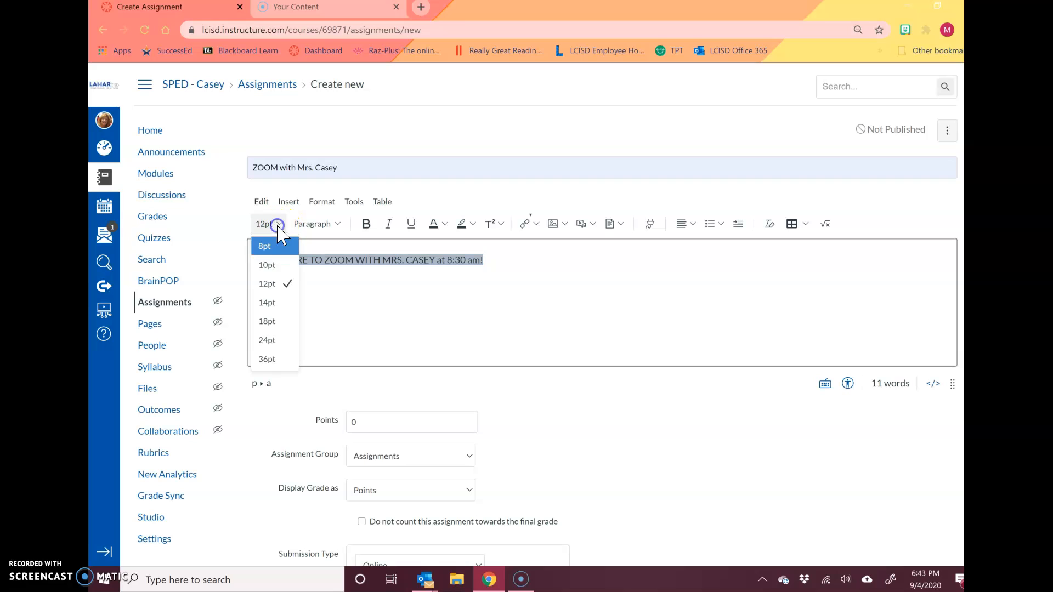
left_click(264, 355)
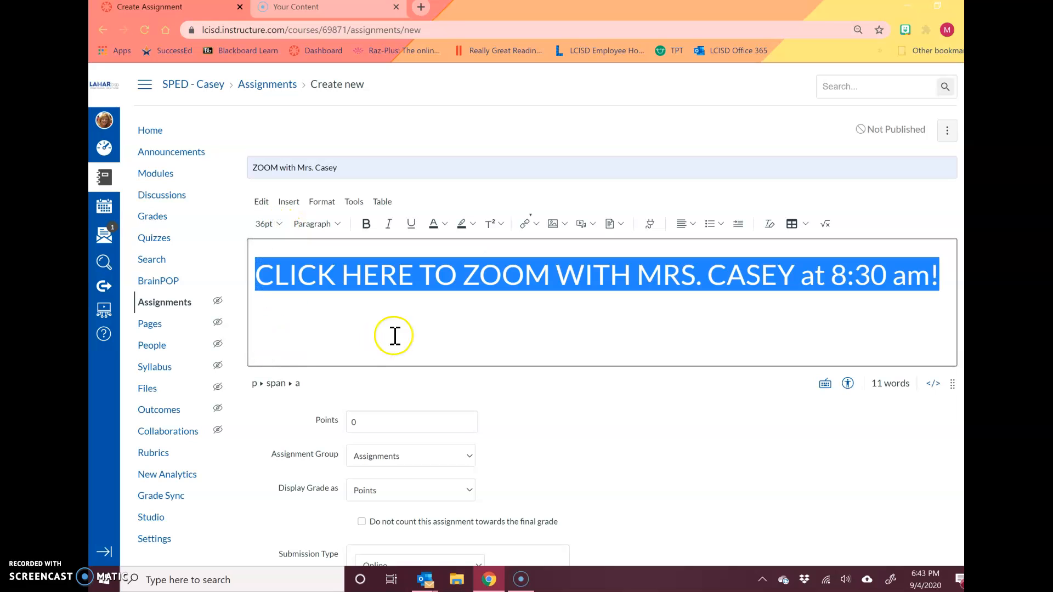
Display the assignment's grade as Complete/Incomplete and allow Website URL as the online entry option.
scroll(437, 378, "down", 1)
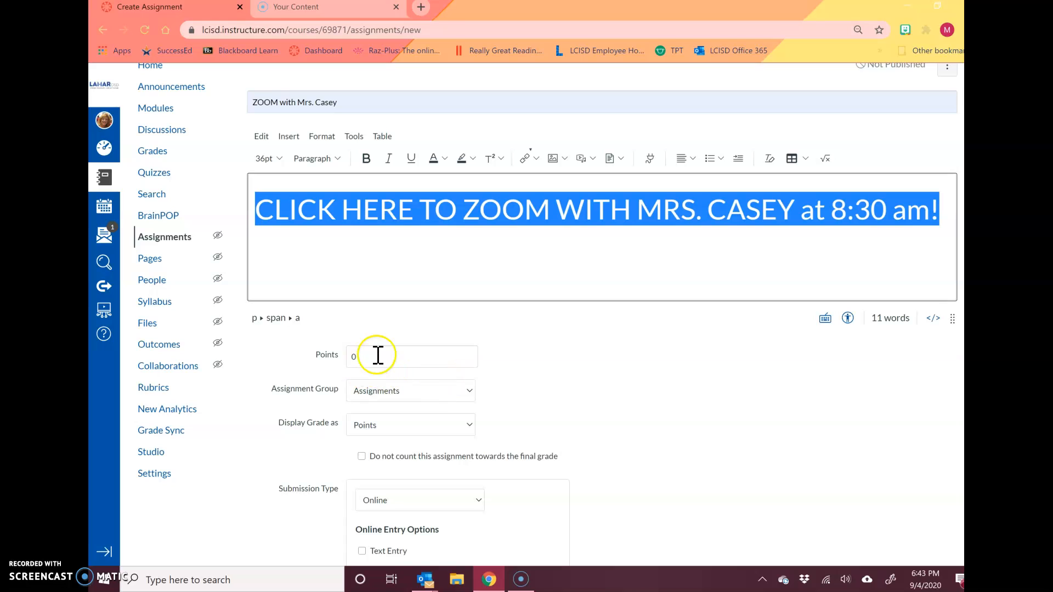
left_click(446, 425)
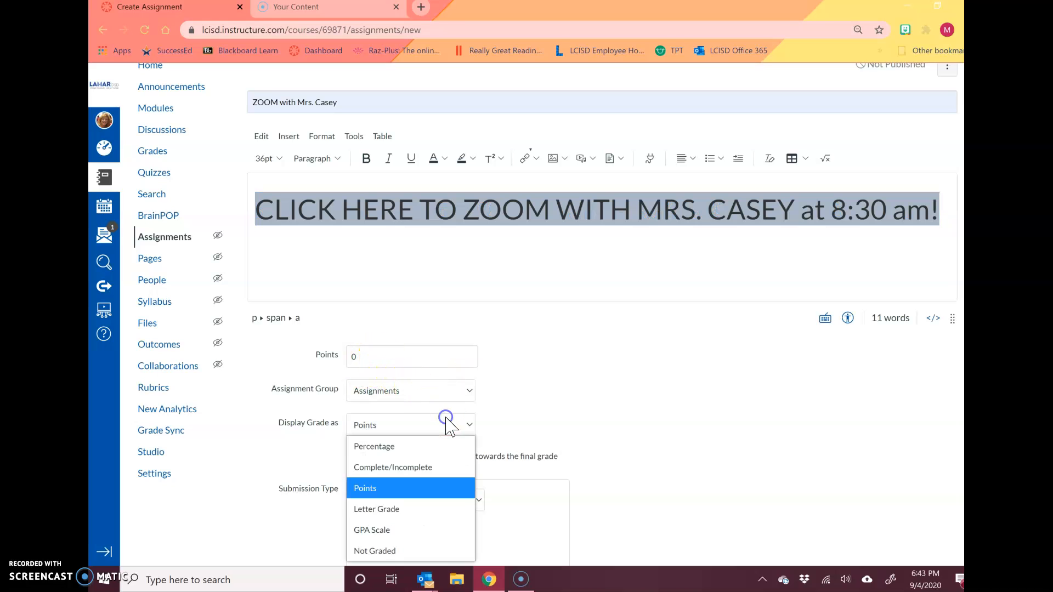
left_click(415, 467)
left_click(611, 421)
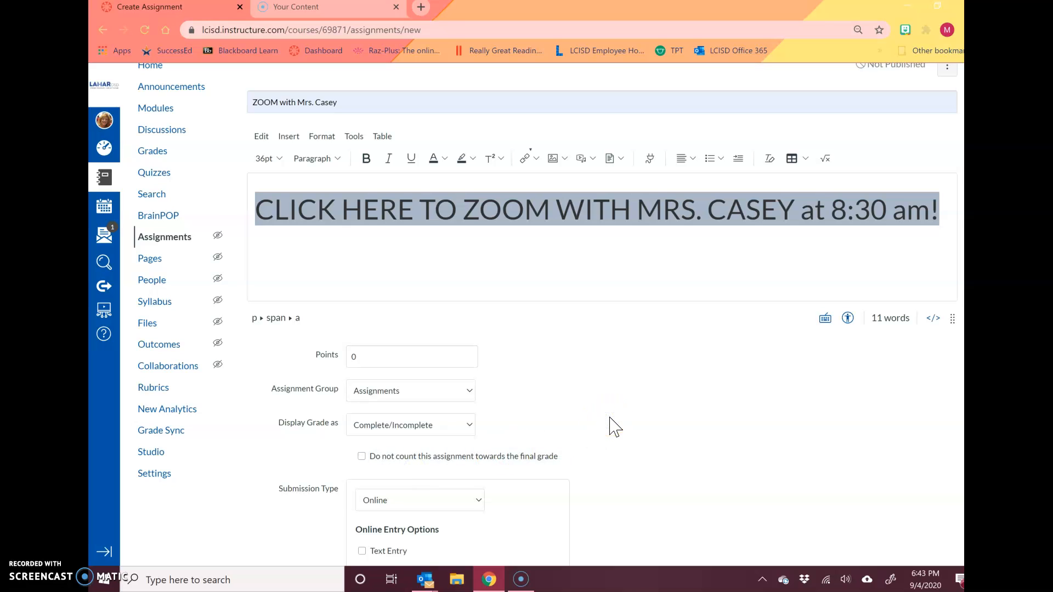
scroll(636, 408, "down", 3)
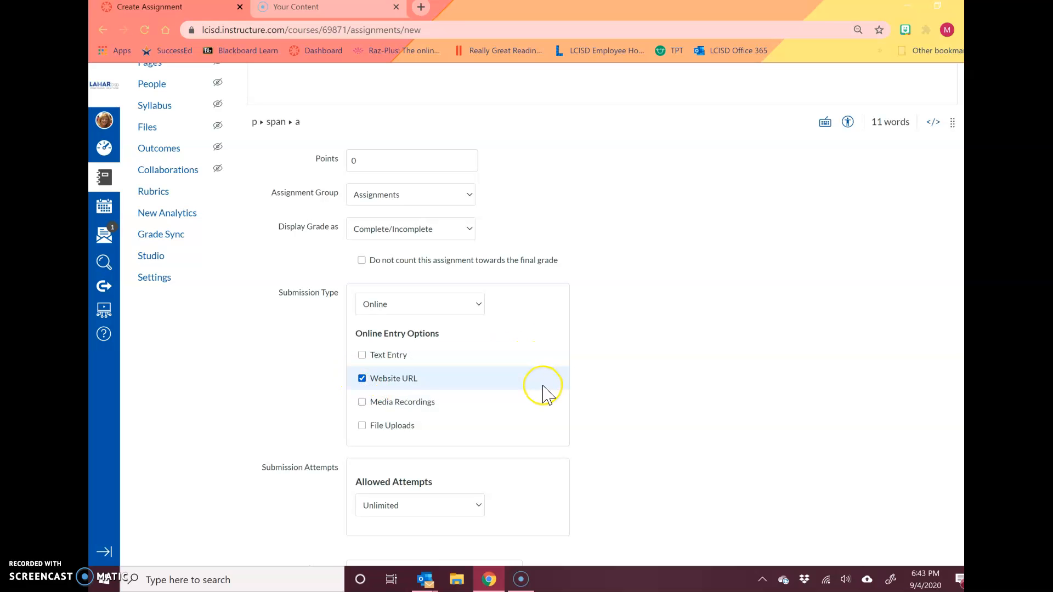
Remove Everyone from the people the assignment is assigned to.
scroll(543, 391, "down", 1)
scroll(543, 393, "down", 1)
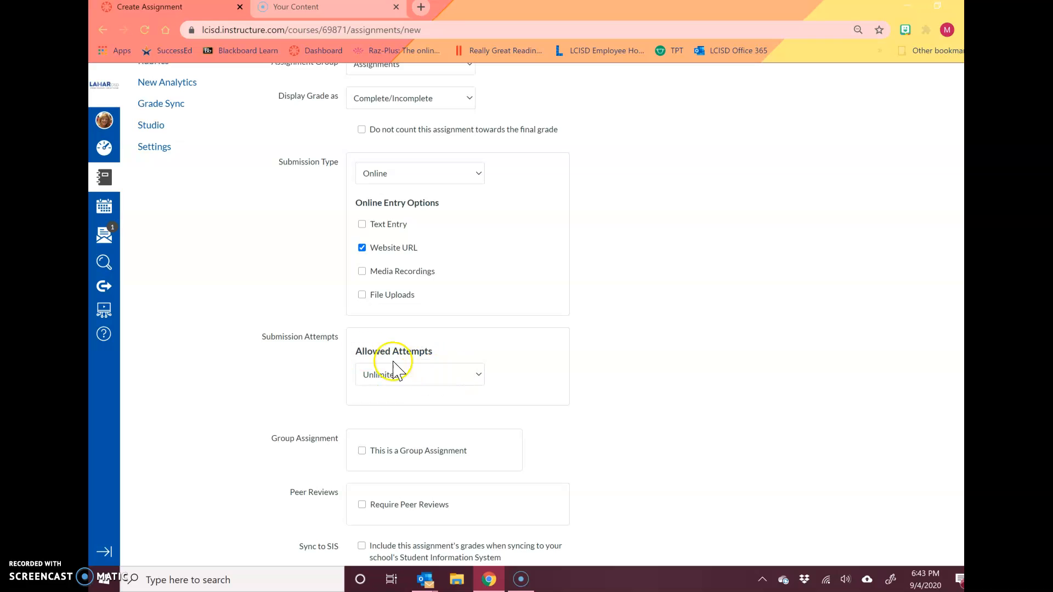
scroll(521, 439, "down", 2)
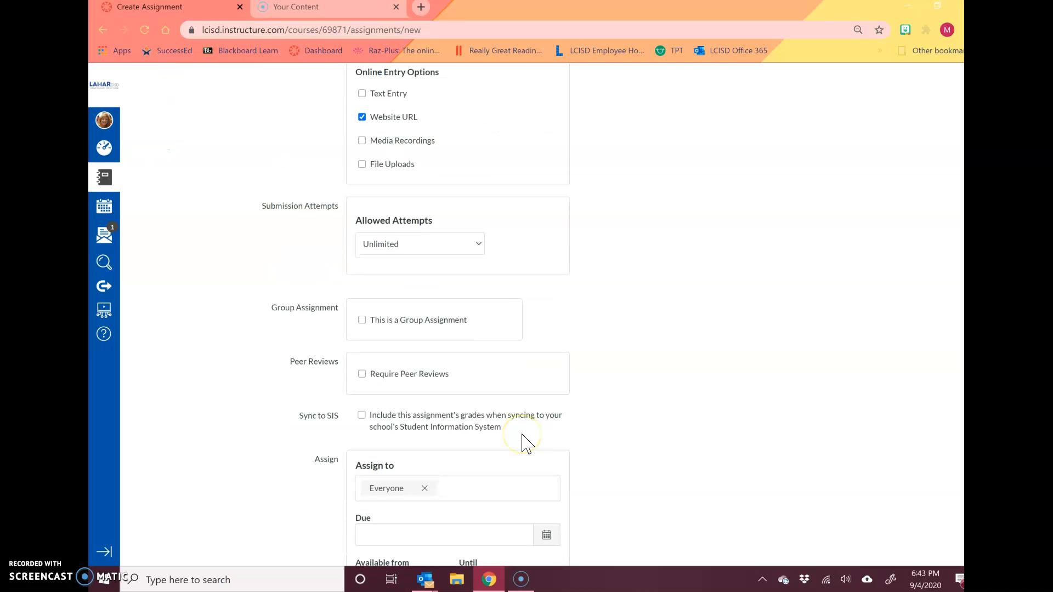
scroll(521, 435, "down", 2)
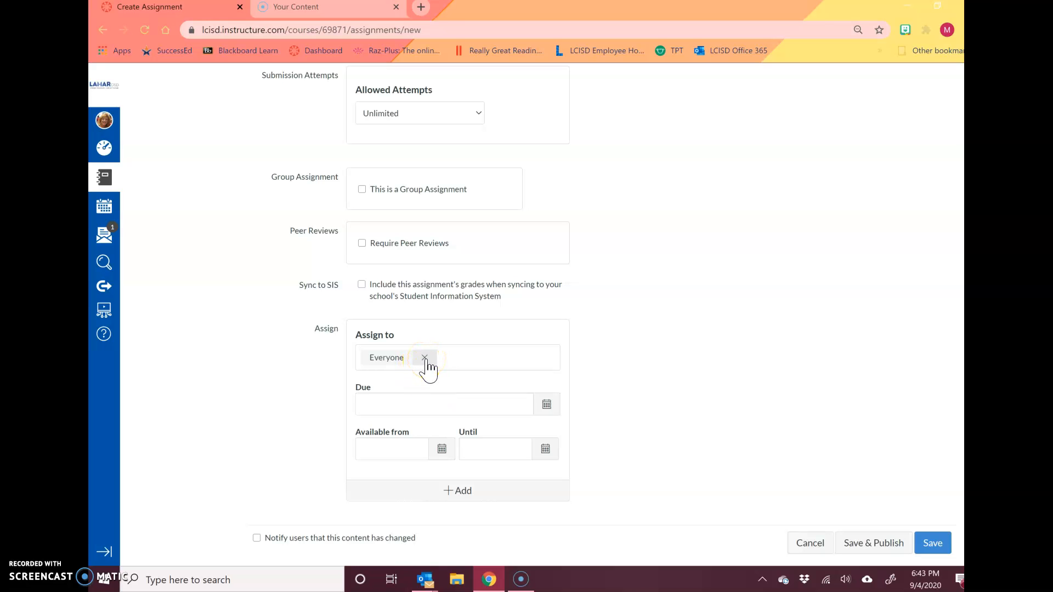
left_click(426, 359)
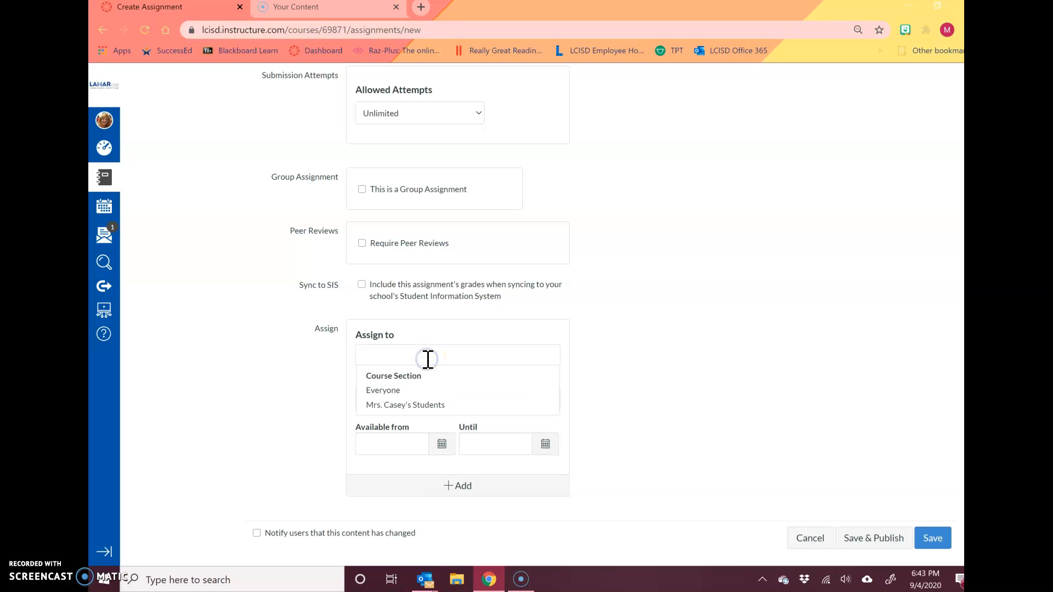
scroll(446, 386, "down", 1)
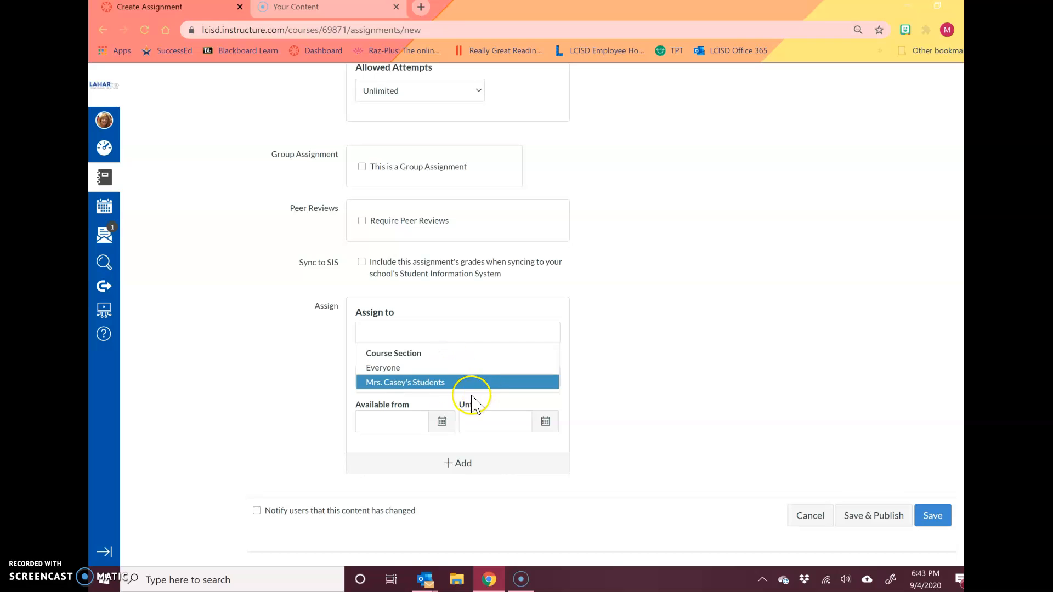
left_click(615, 316)
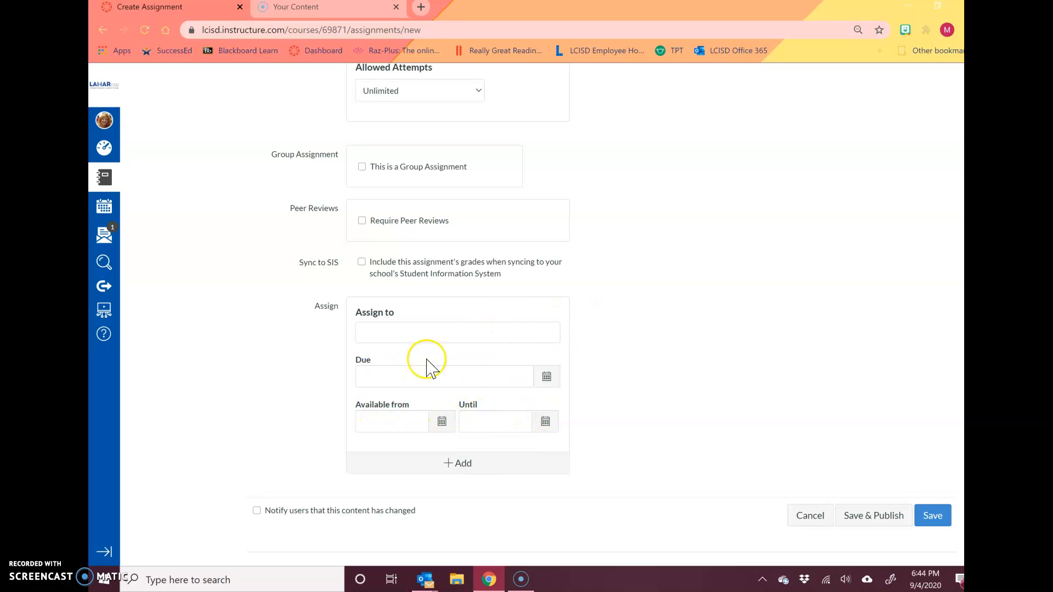
left_click(462, 331)
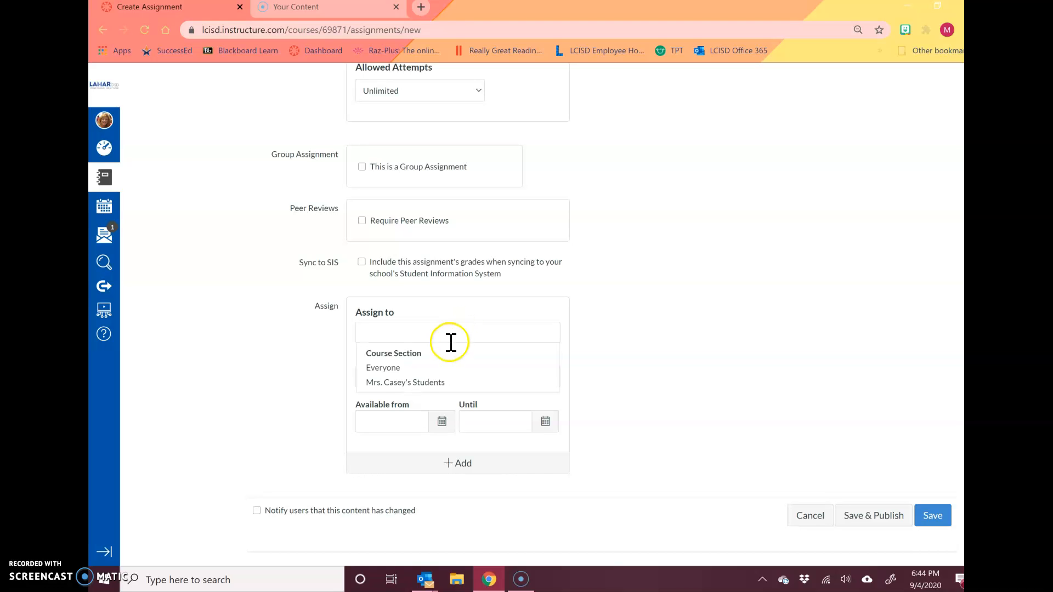
left_click(413, 366)
left_click(418, 341)
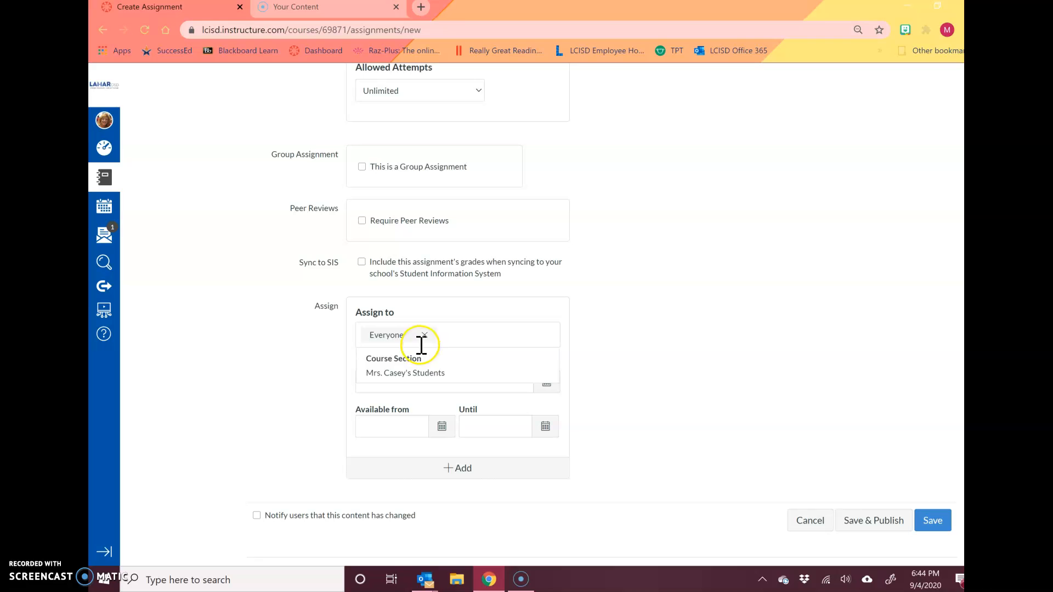
left_click(430, 334)
left_click(294, 390)
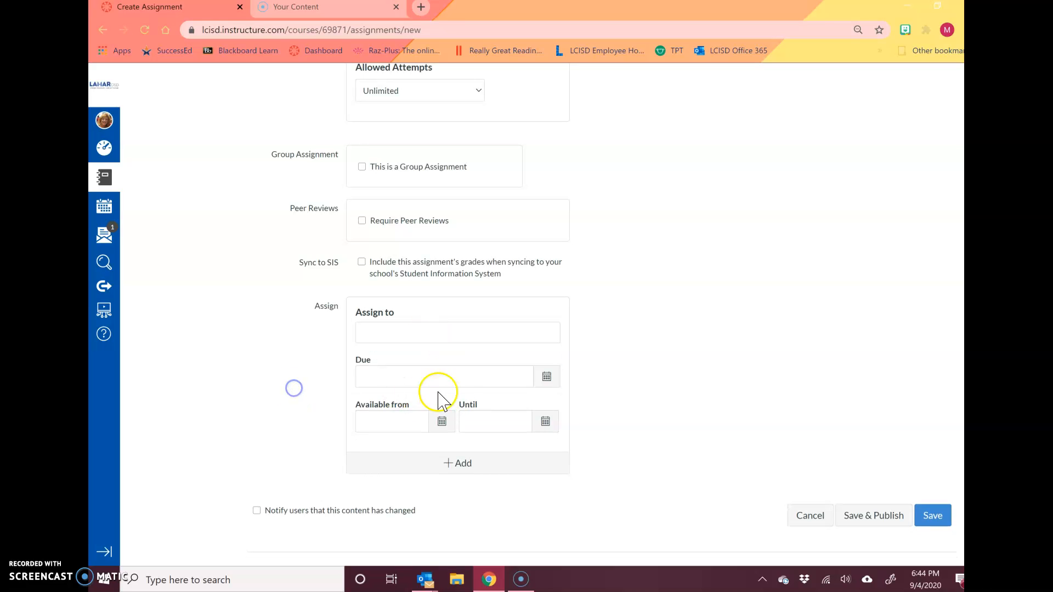
Set the assignment's due date to June 4, 2021.
left_click(549, 374)
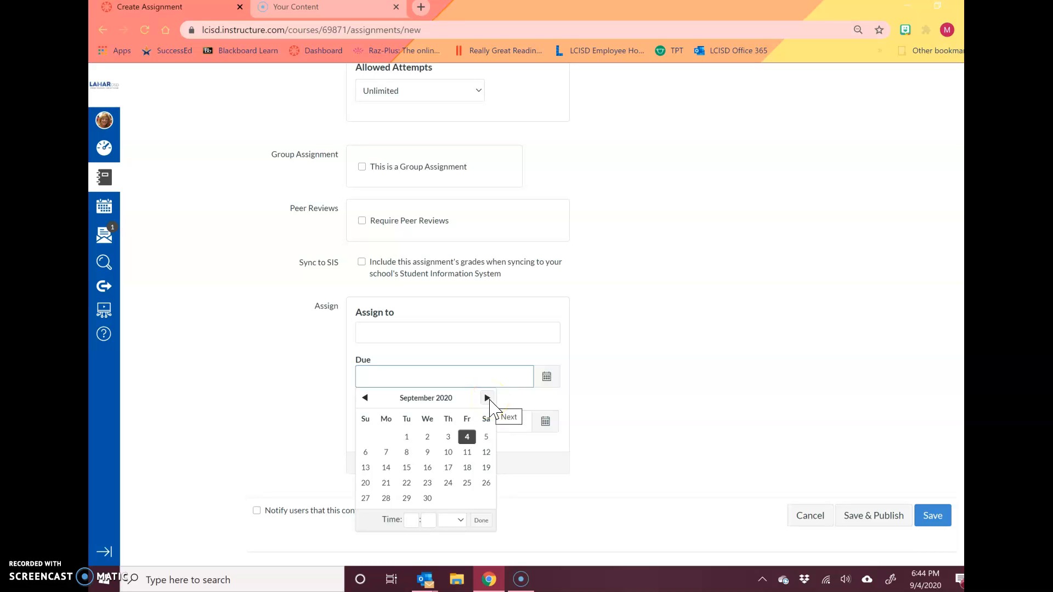
triple_click(488, 399)
double_click(488, 399)
double_click(488, 399)
double_click(488, 398)
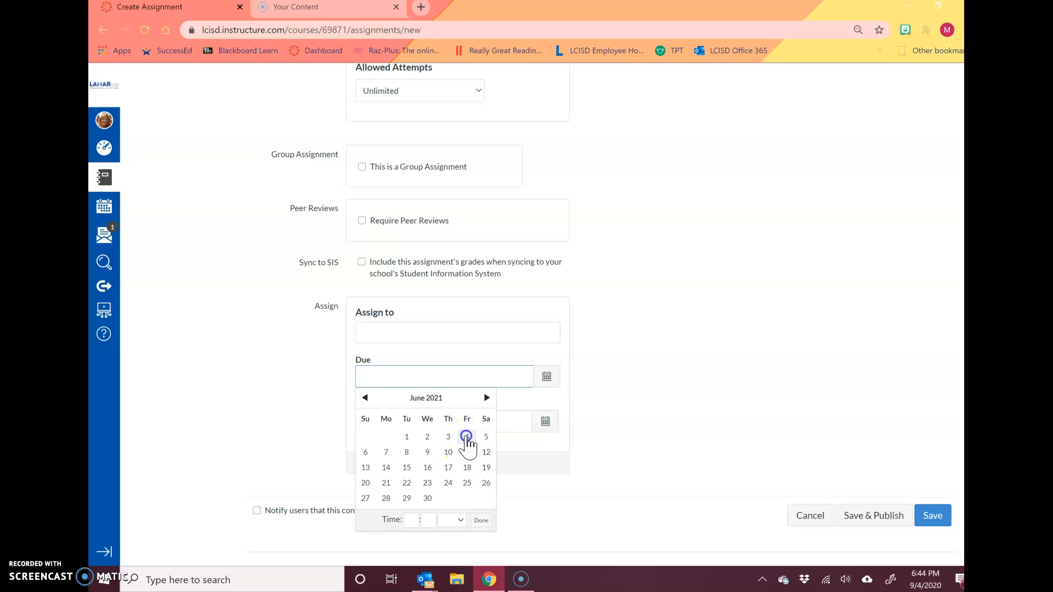
left_click(467, 437)
left_click(601, 399)
Make the assignment available from September 7, 2020 until June 4, 2021.
left_click(440, 433)
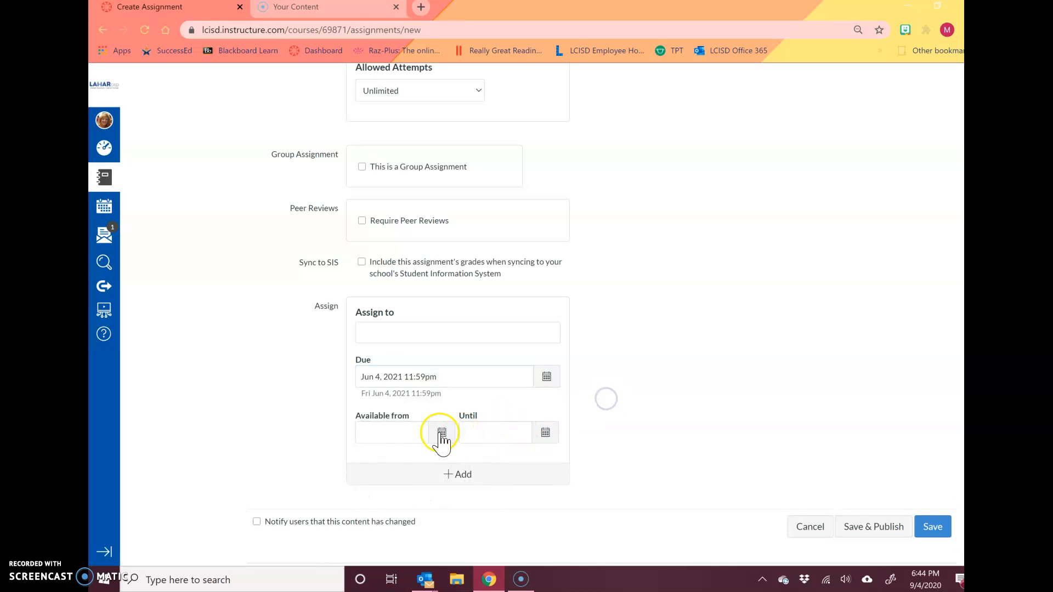
left_click(386, 342)
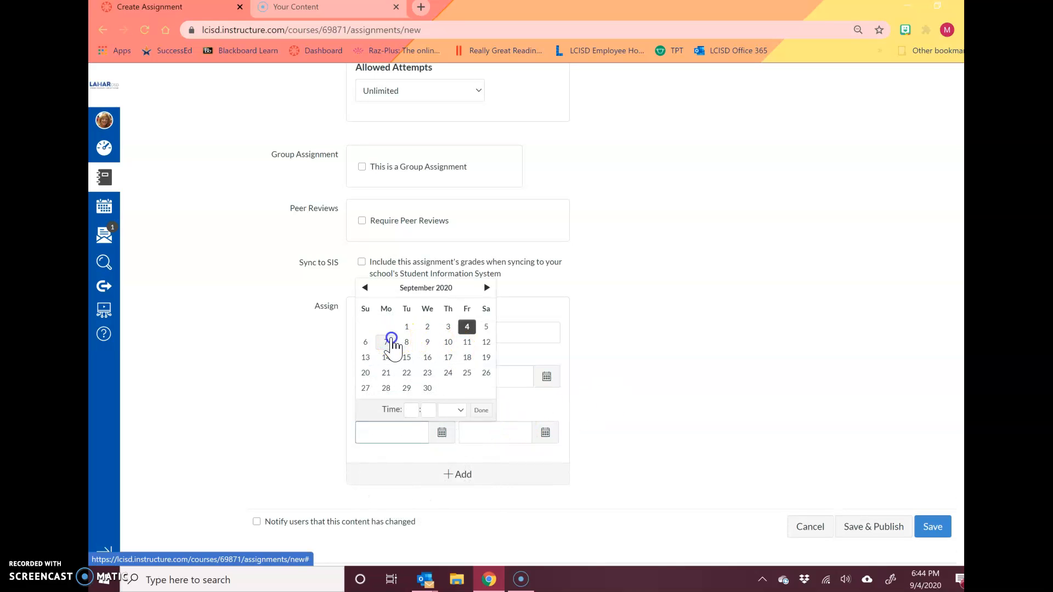
left_click(545, 433)
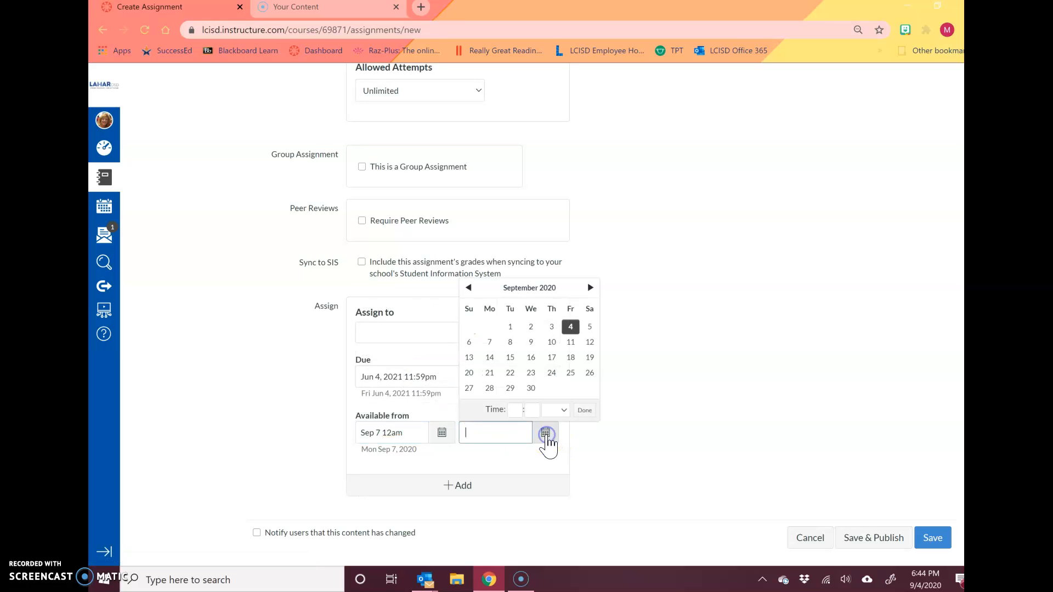
left_click(589, 288)
left_click(589, 287)
left_click(589, 288)
left_click(589, 288)
left_click(589, 288)
left_click(590, 288)
left_click(589, 288)
left_click(590, 288)
left_click(590, 287)
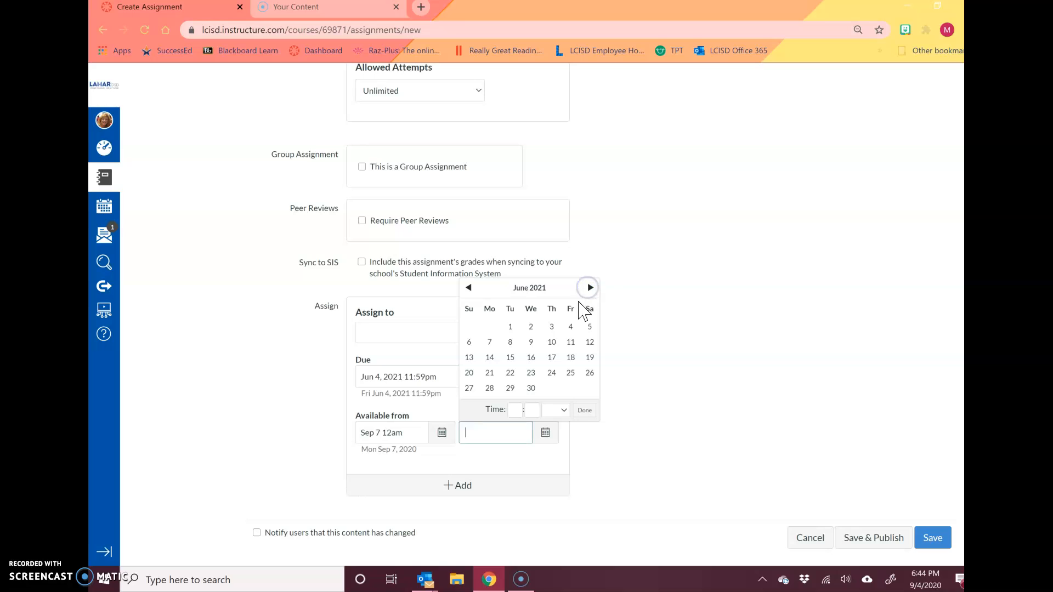
left_click(570, 327)
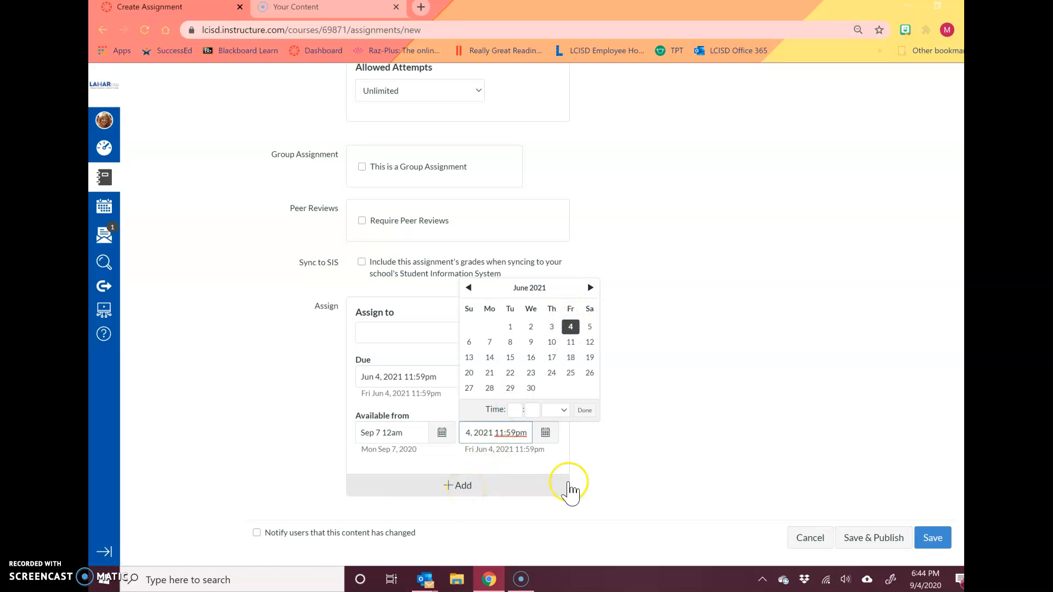
left_click(672, 481)
Try adding two more assignee groups to the assignment, one of them for Everyone, and remove both extra groups.
left_click(470, 487)
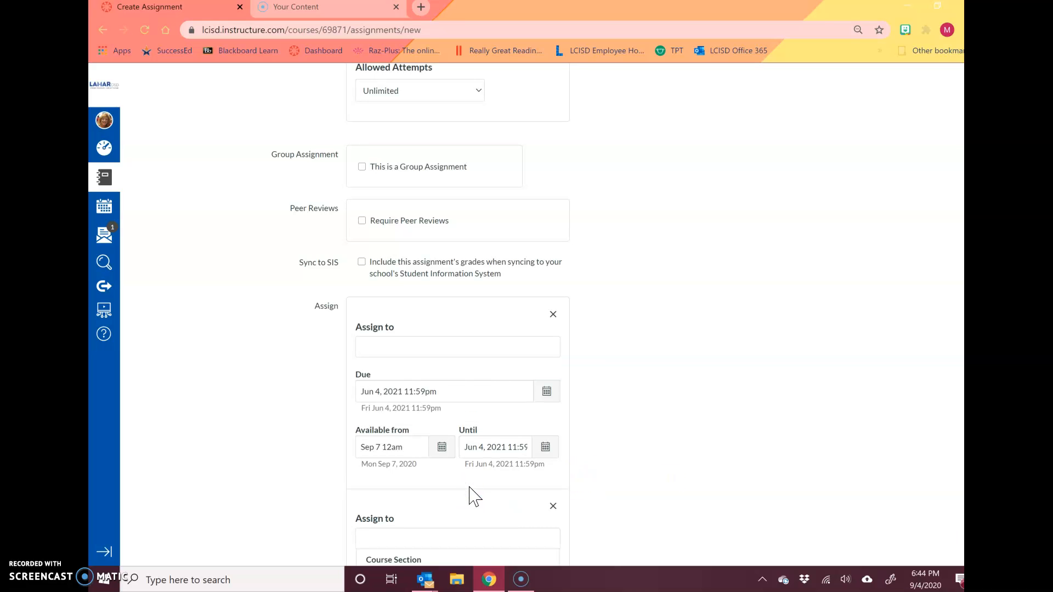
scroll(563, 403, "down", 2)
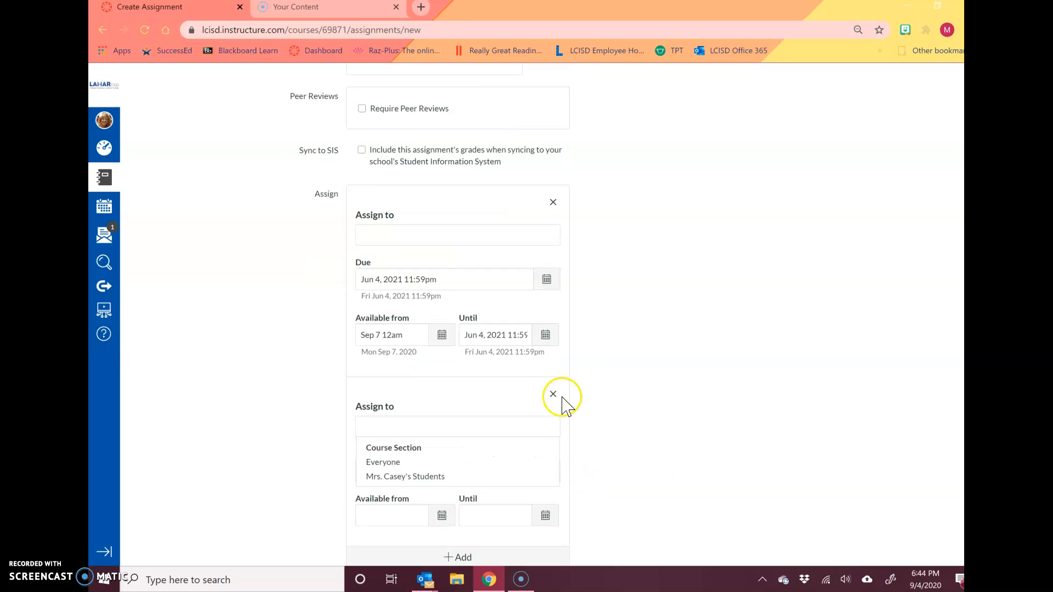
left_click(391, 450)
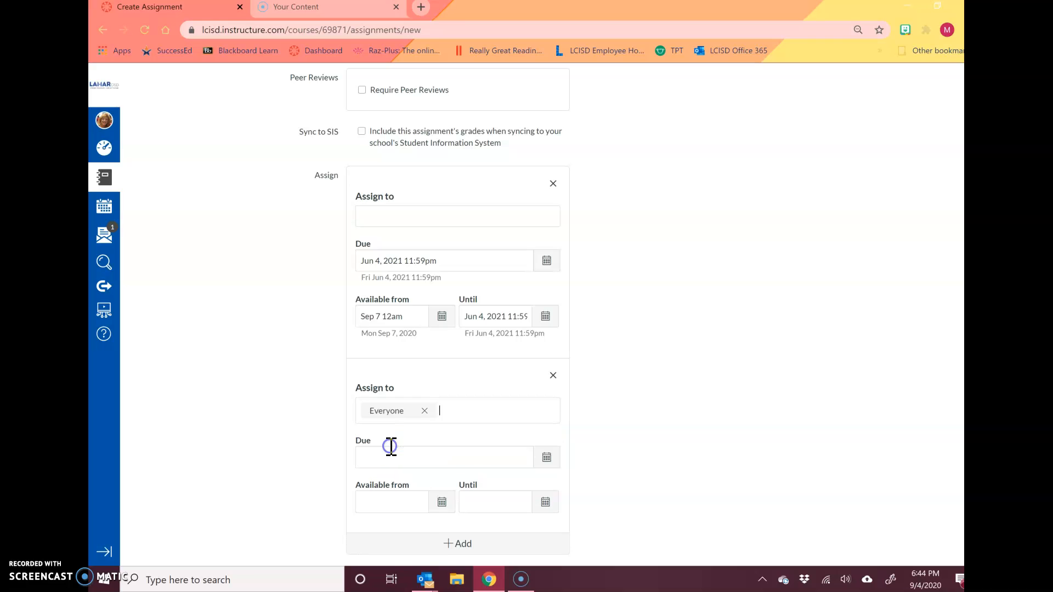
scroll(548, 496, "down", 1)
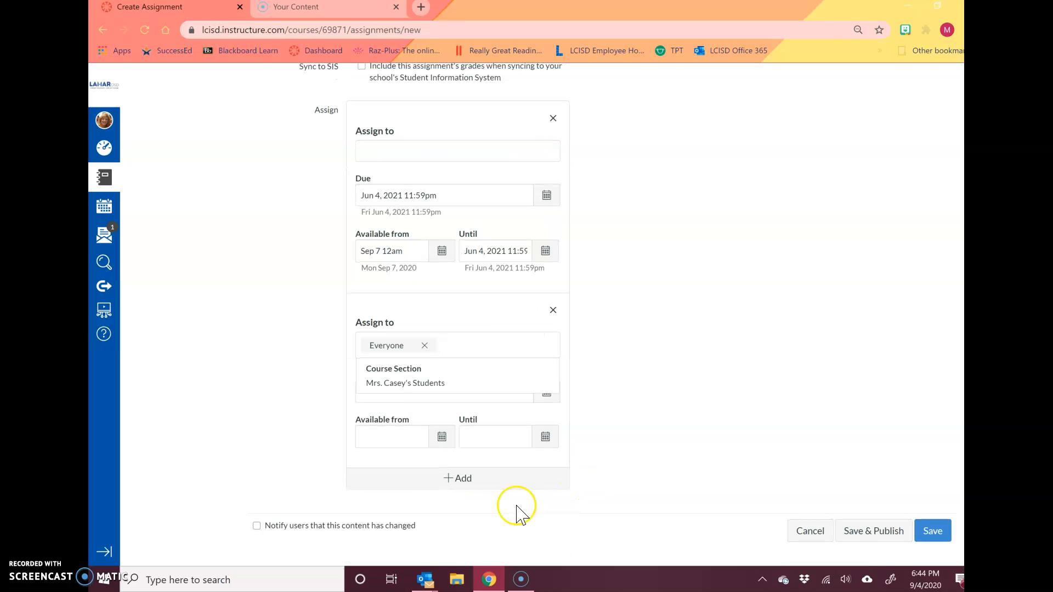
left_click(459, 478)
scroll(636, 526, "down", 2)
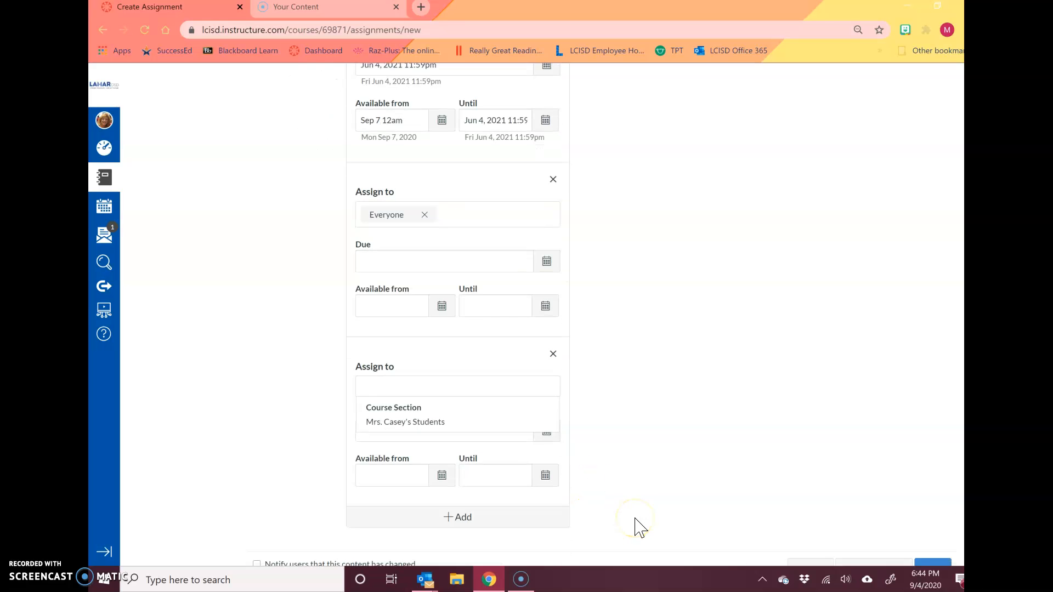
scroll(615, 352, "up", 2)
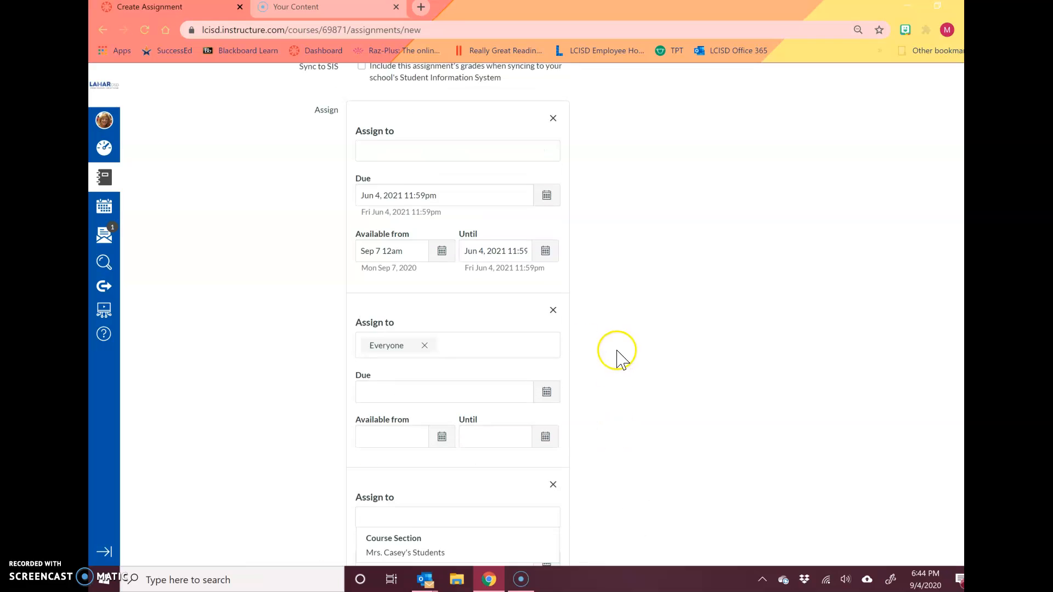
left_click(554, 310)
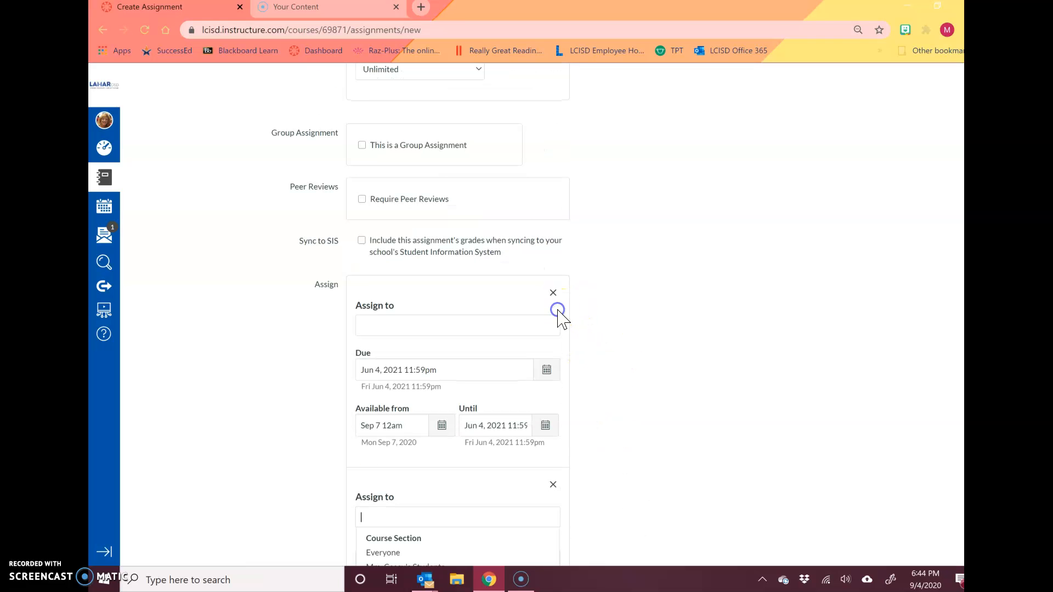
scroll(549, 422, "down", 1)
left_click(553, 420)
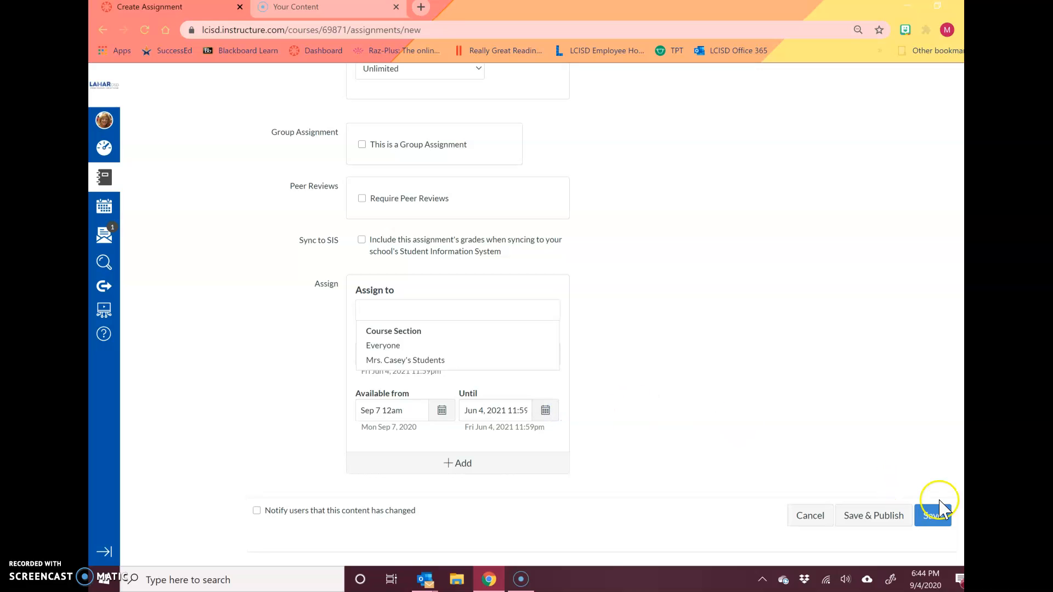
Assign the assignment to Everyone and save it without publishing.
left_click(921, 518)
left_click(944, 515)
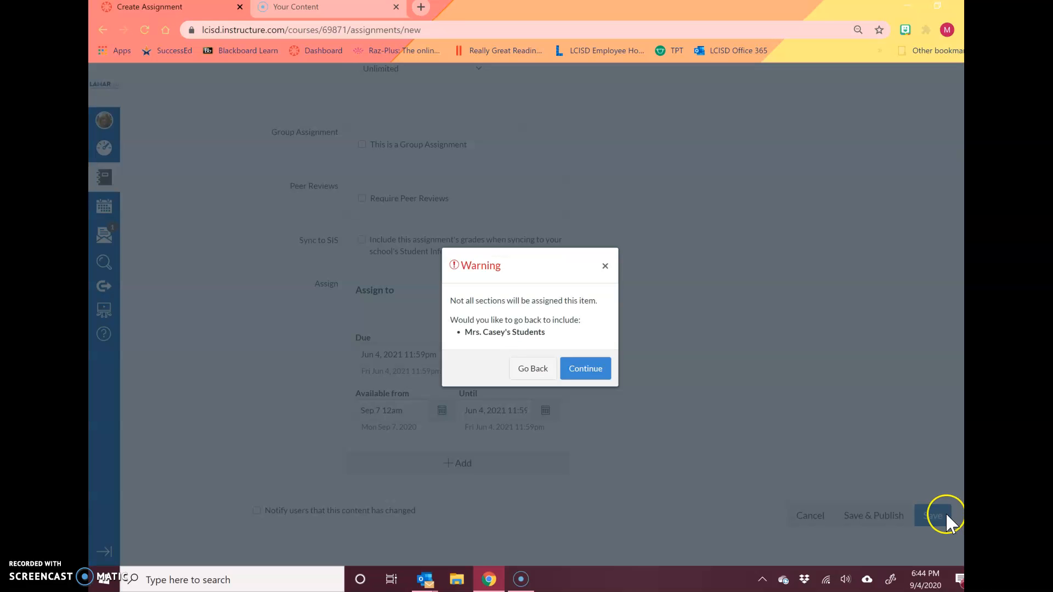
left_click(573, 370)
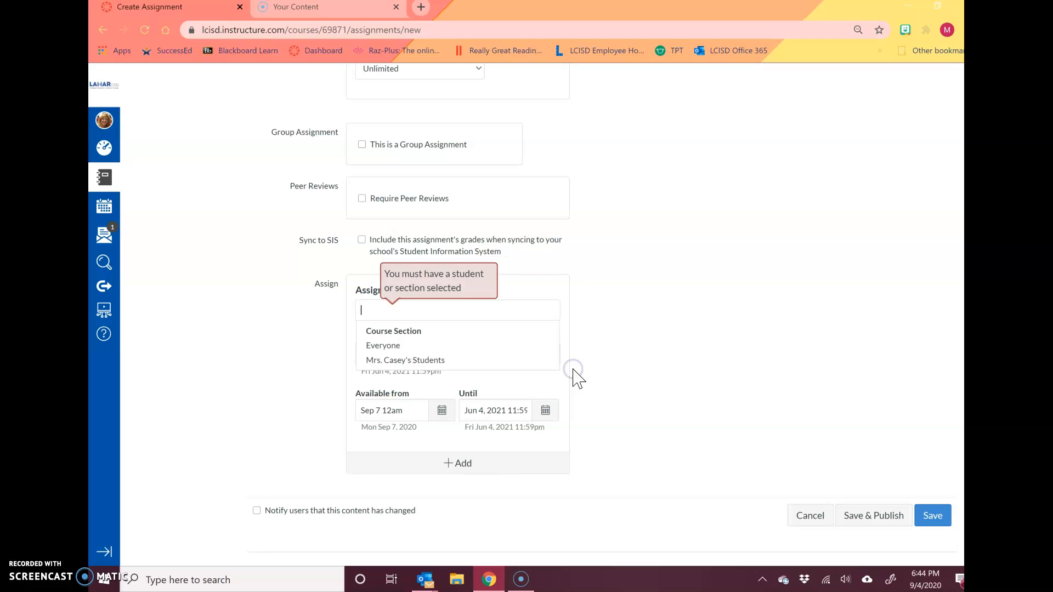
left_click(406, 344)
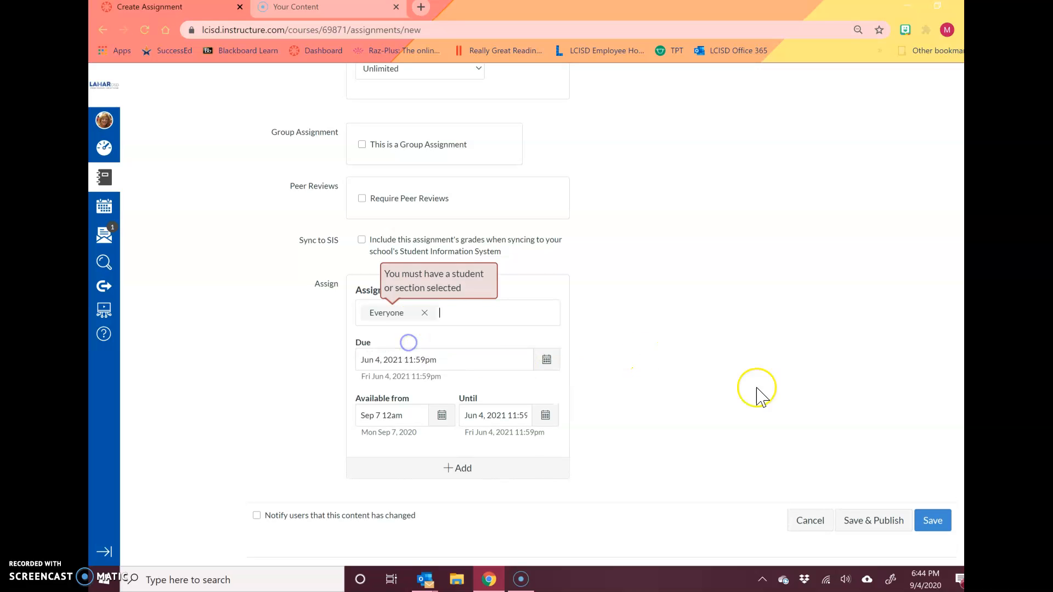
left_click(927, 524)
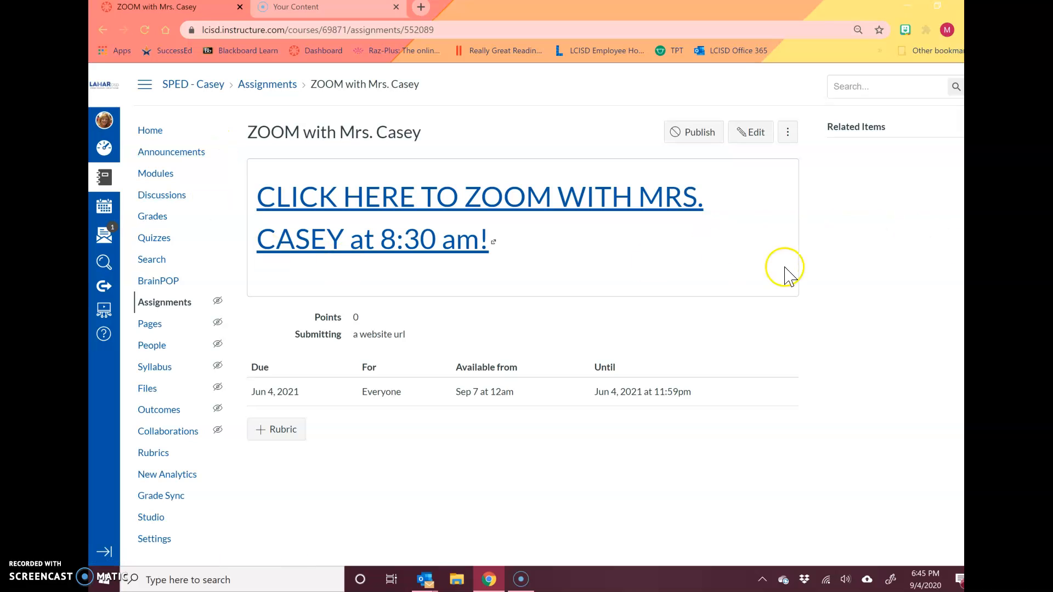
From the course's assignments list, start copying the new Zoom assignment to another course, choosing the first-grade teacher's Math course as destination.
left_click(181, 306)
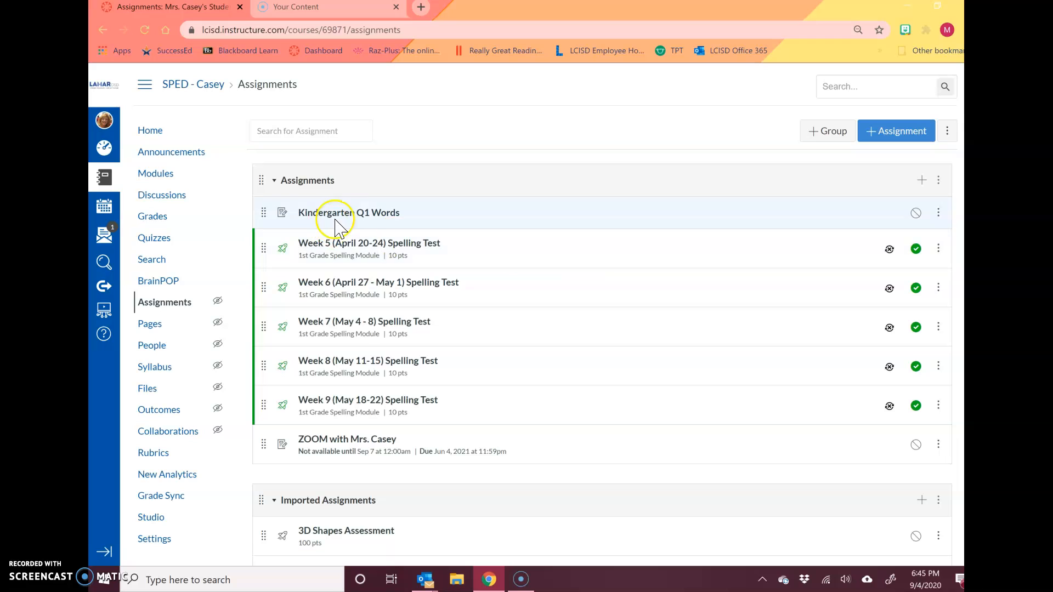
scroll(354, 300, "down", 3)
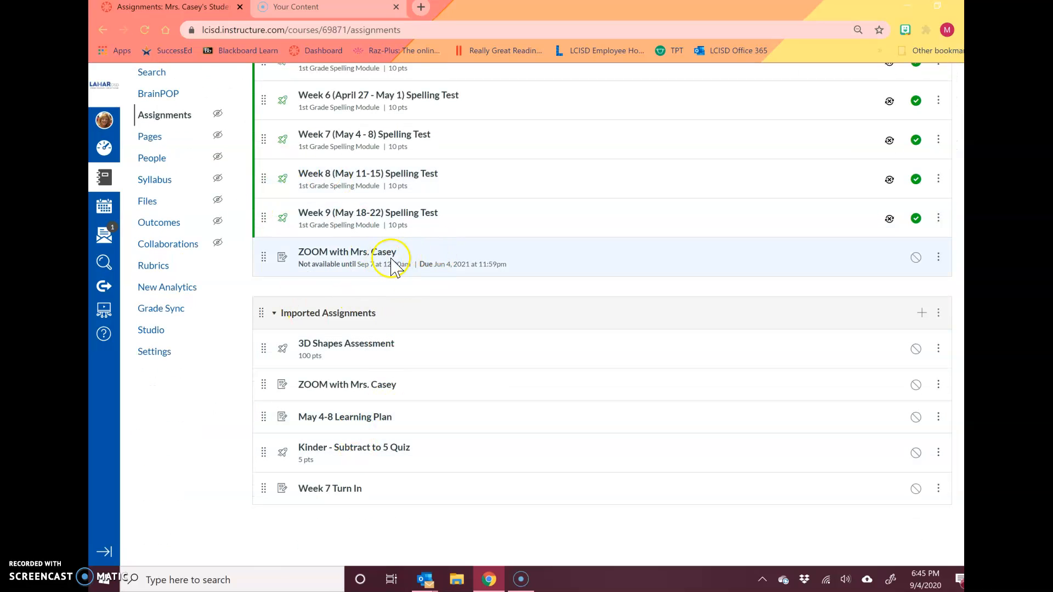
left_click(939, 257)
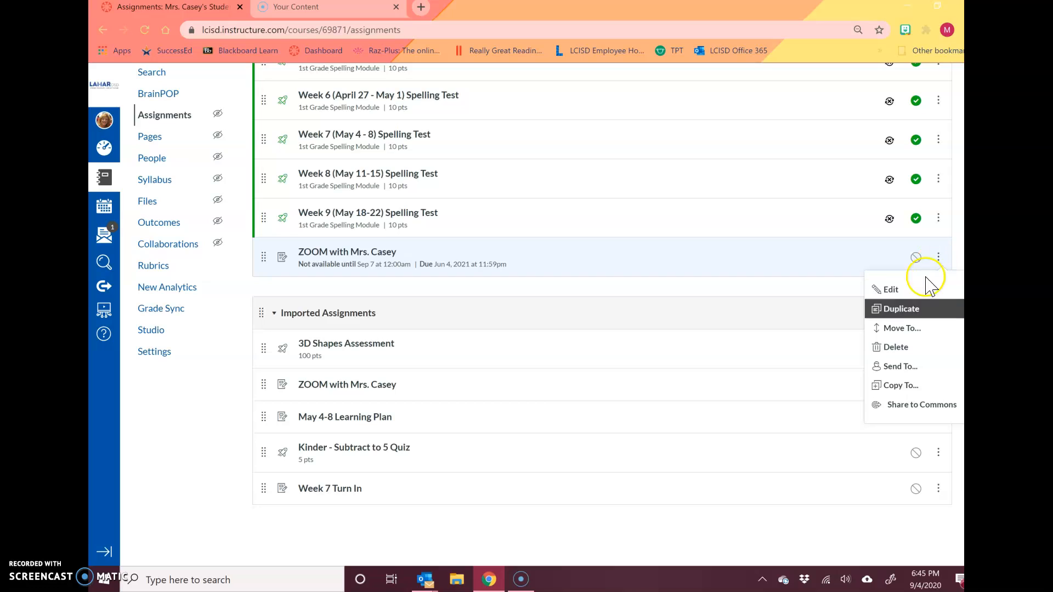
left_click(912, 383)
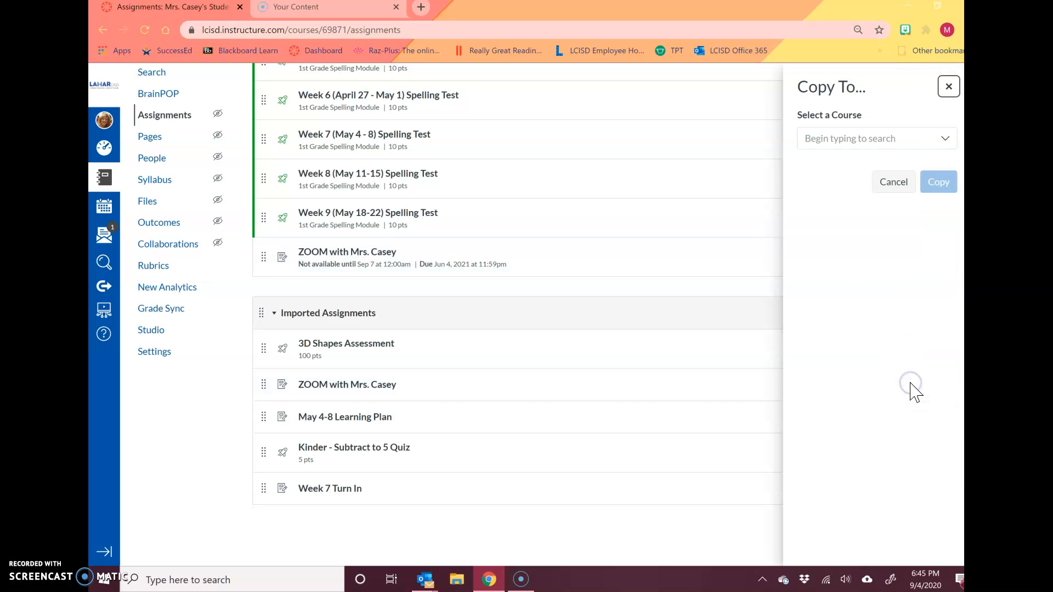
left_click(894, 141)
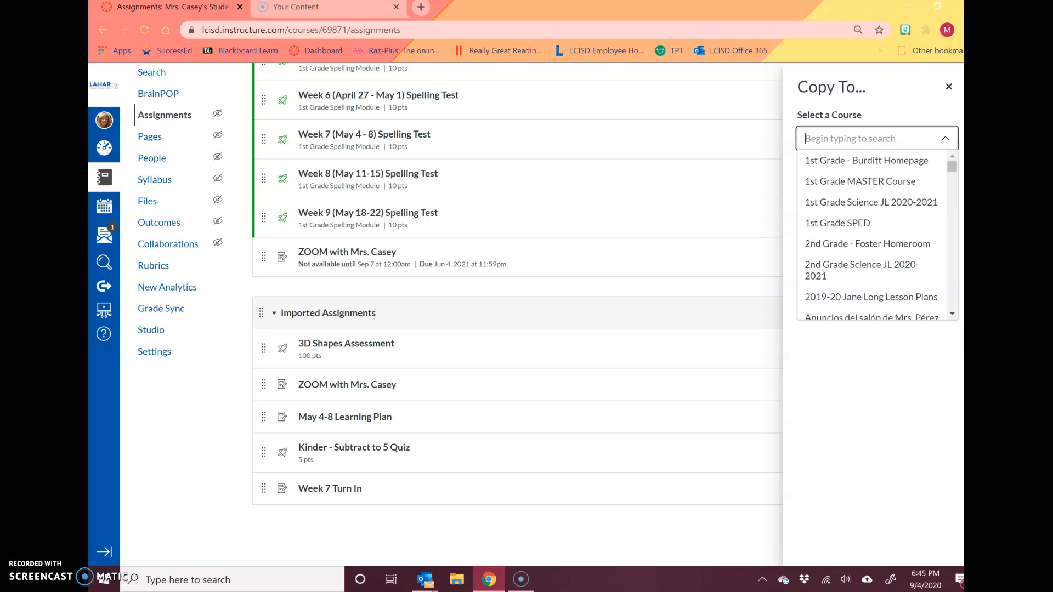
type("burditt")
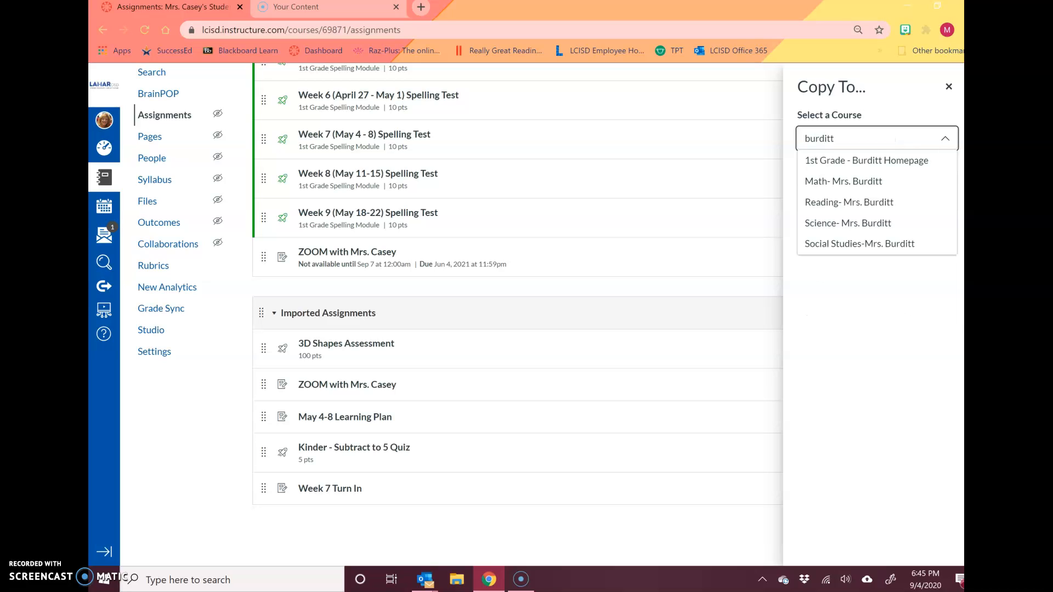
left_click(862, 184)
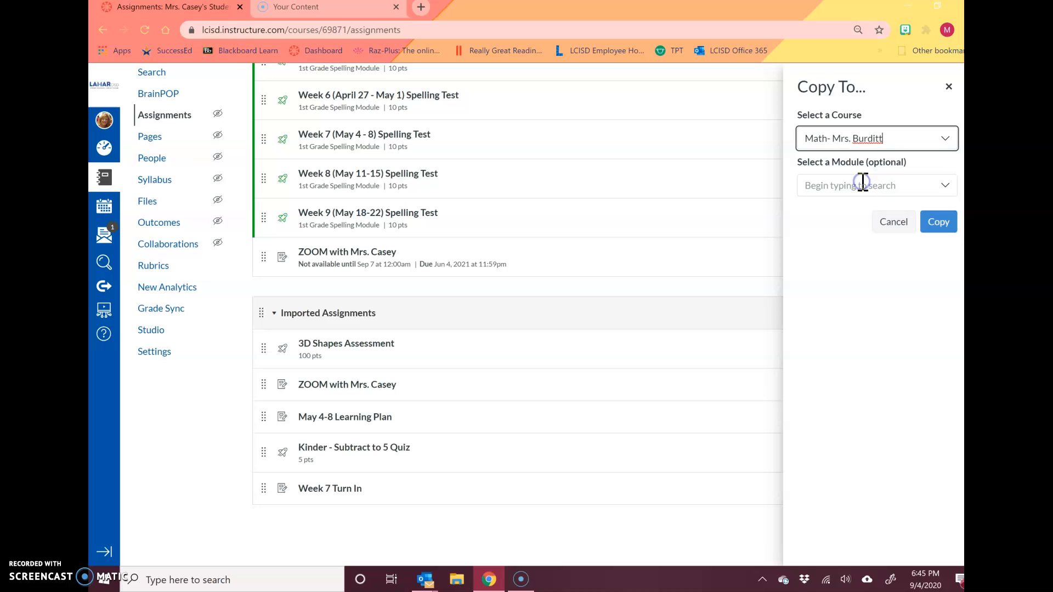
Copy the assignment into the module "Math Week 3: Sept. 8-11 NW 1", placed before the existing Zoom item, and close the copy form.
left_click(946, 187)
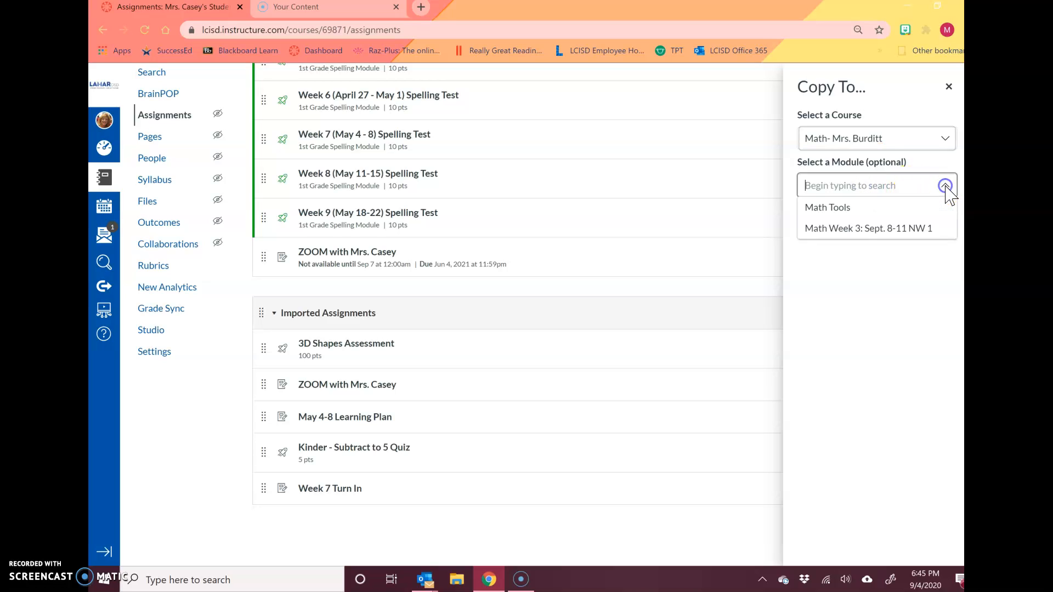
left_click(894, 233)
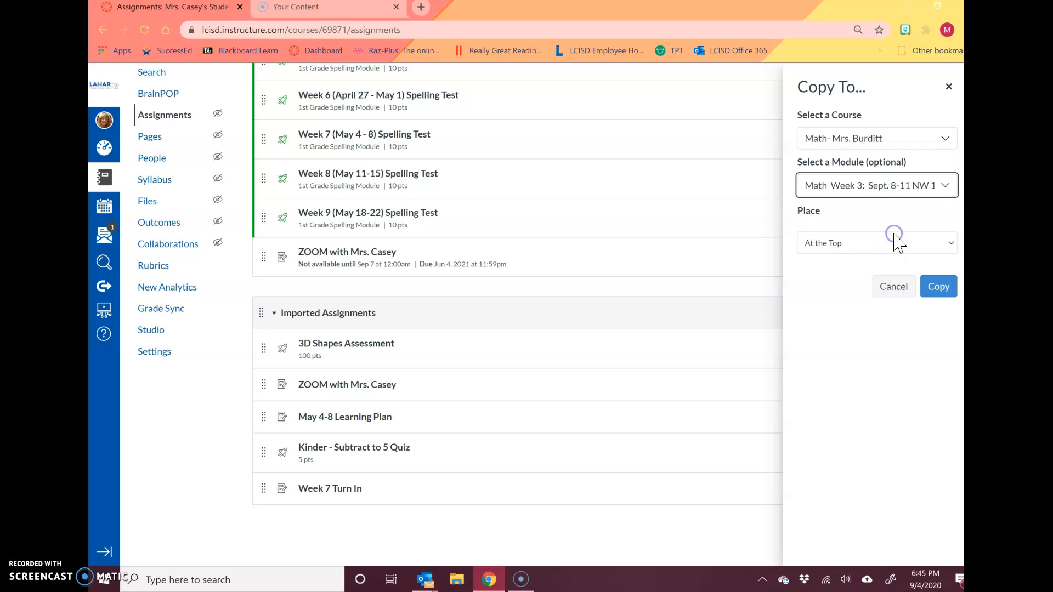
left_click(935, 246)
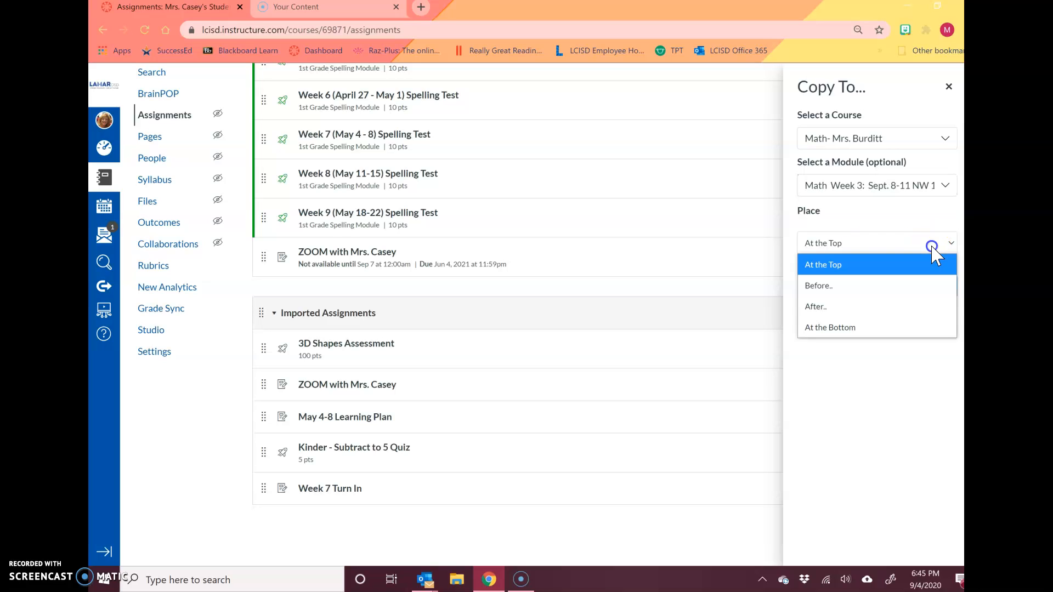
left_click(838, 287)
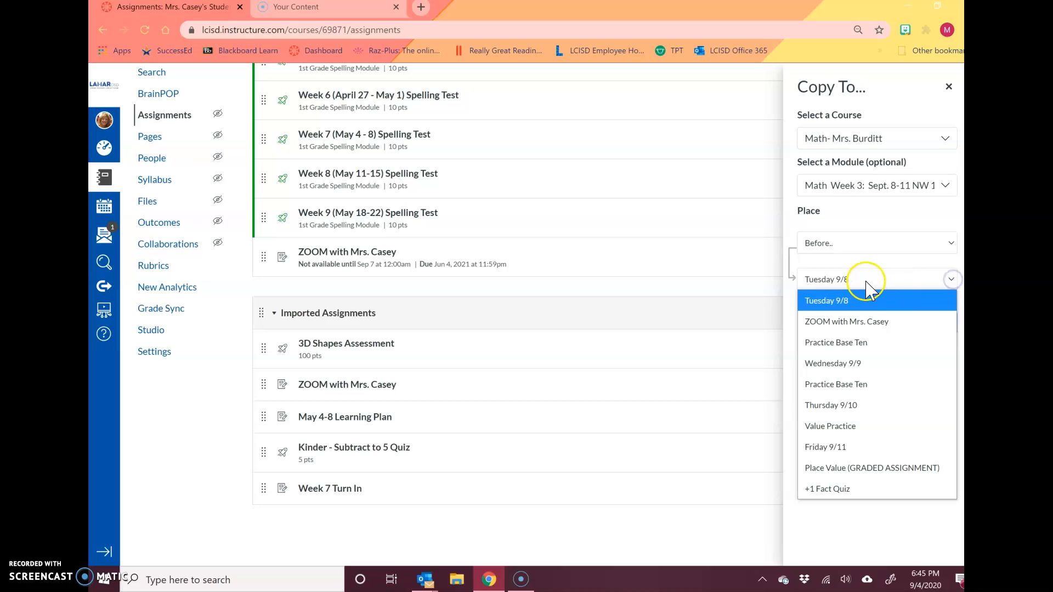
left_click(834, 329)
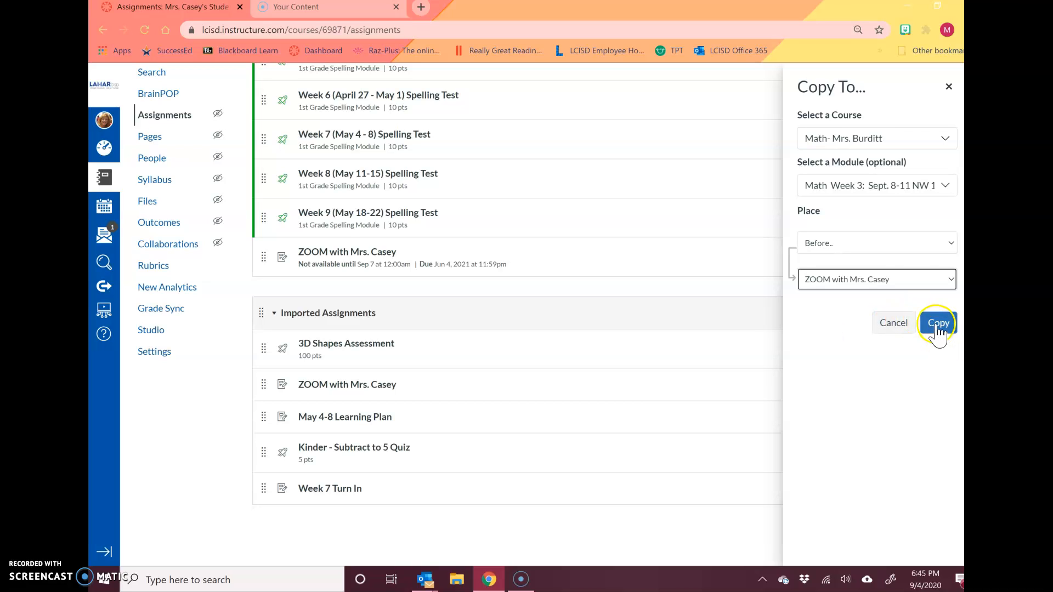
left_click(951, 279)
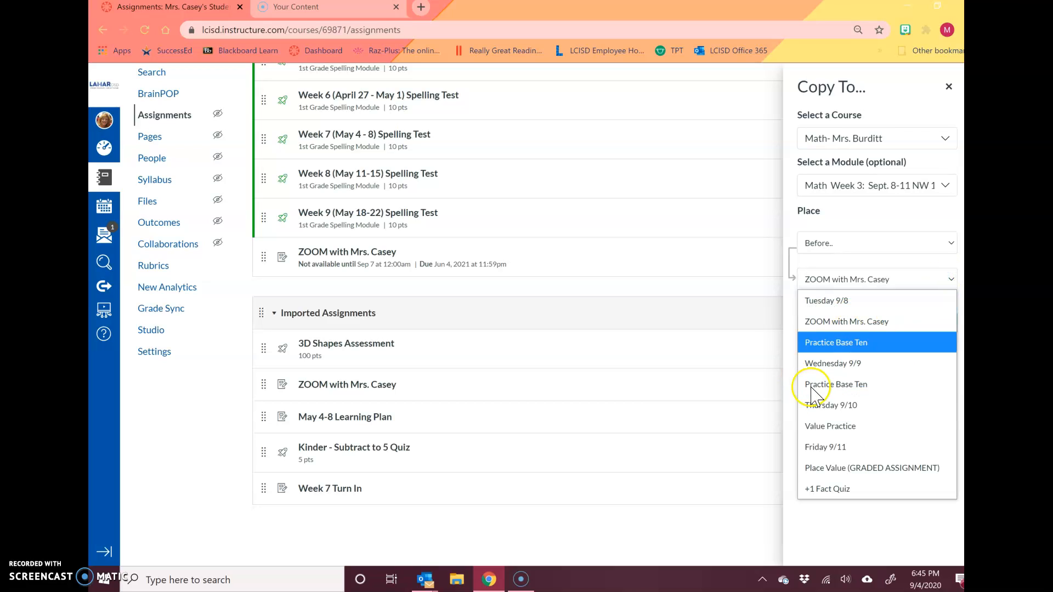
left_click(834, 323)
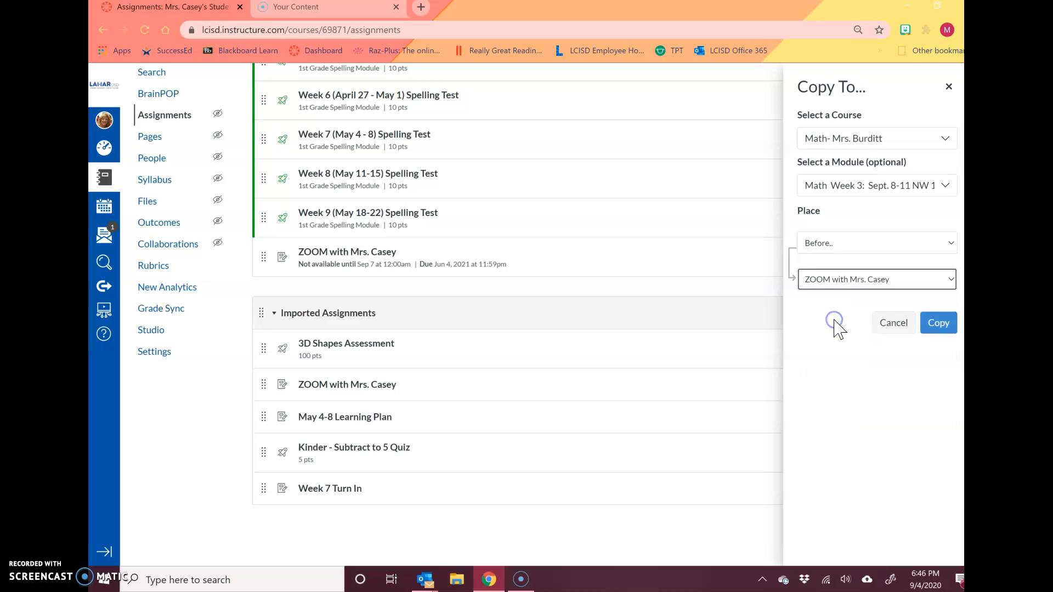
left_click(940, 327)
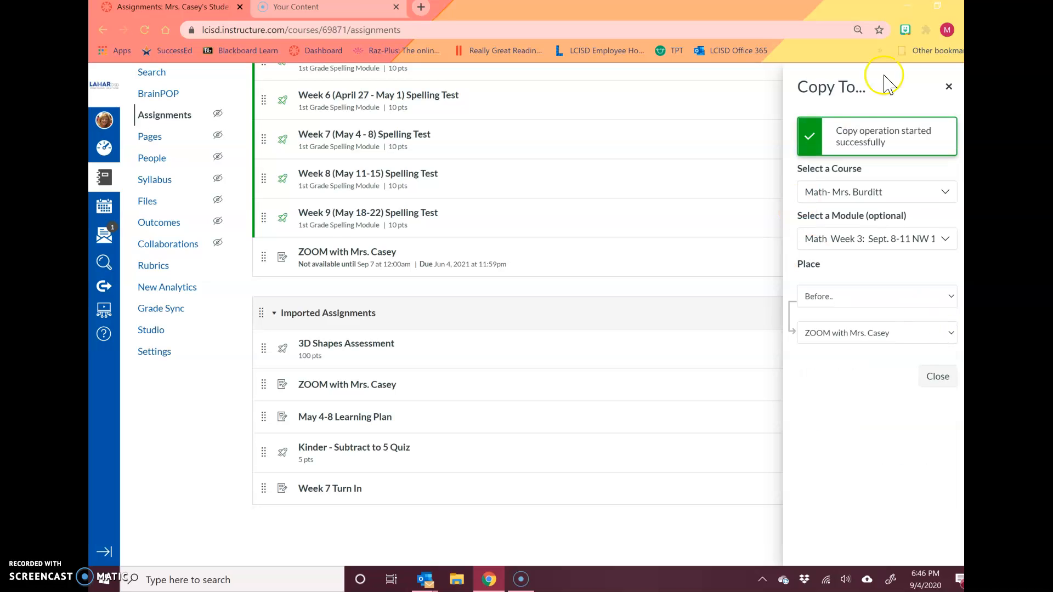
left_click(949, 86)
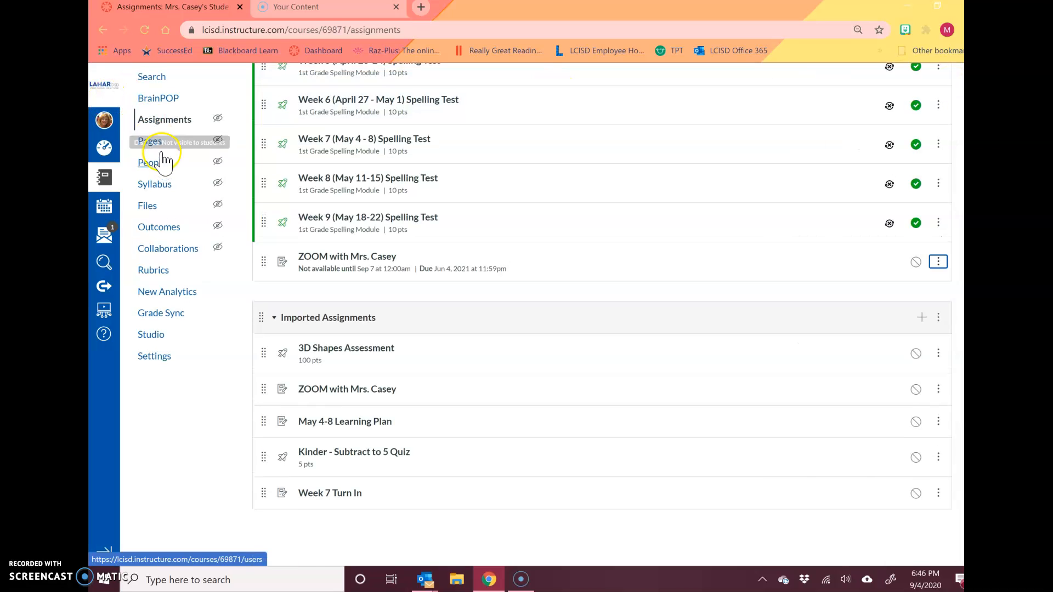
Open the first-grade teacher's Math course from the dashboard.
scroll(137, 164, "up", 1)
left_click(105, 150)
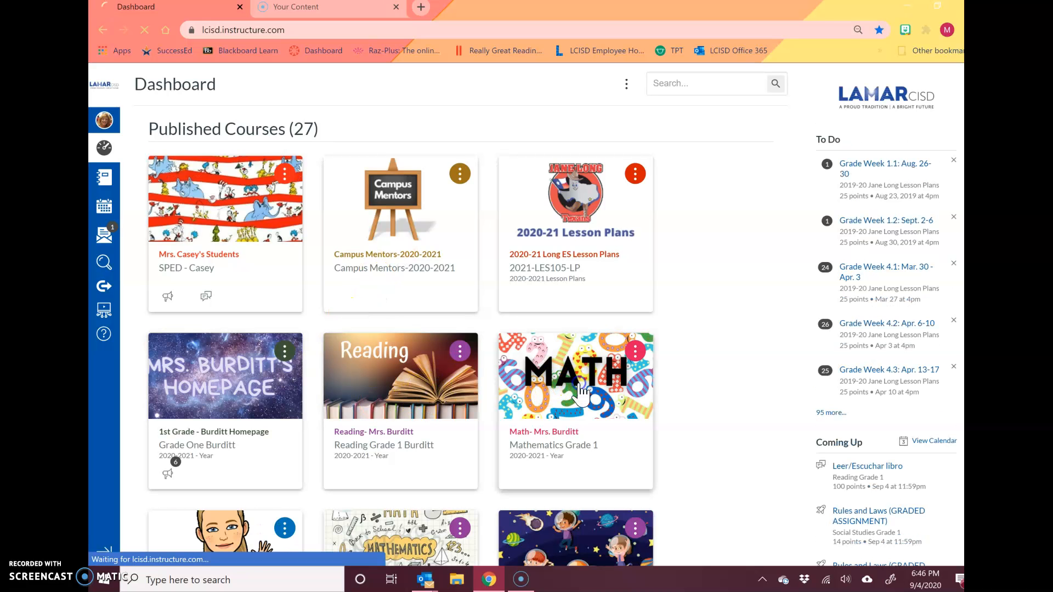
left_click(581, 392)
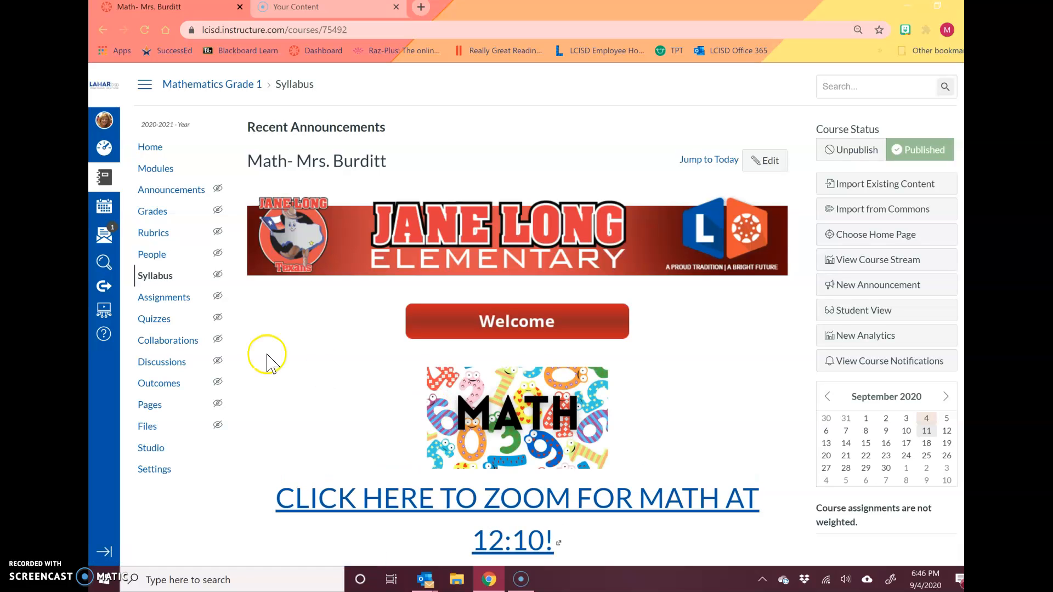
Open the copied Zoom assignment due Jun 4, 2021 from the course module "Math Week 3: Sept. 8-11 NW 1".
left_click(163, 168)
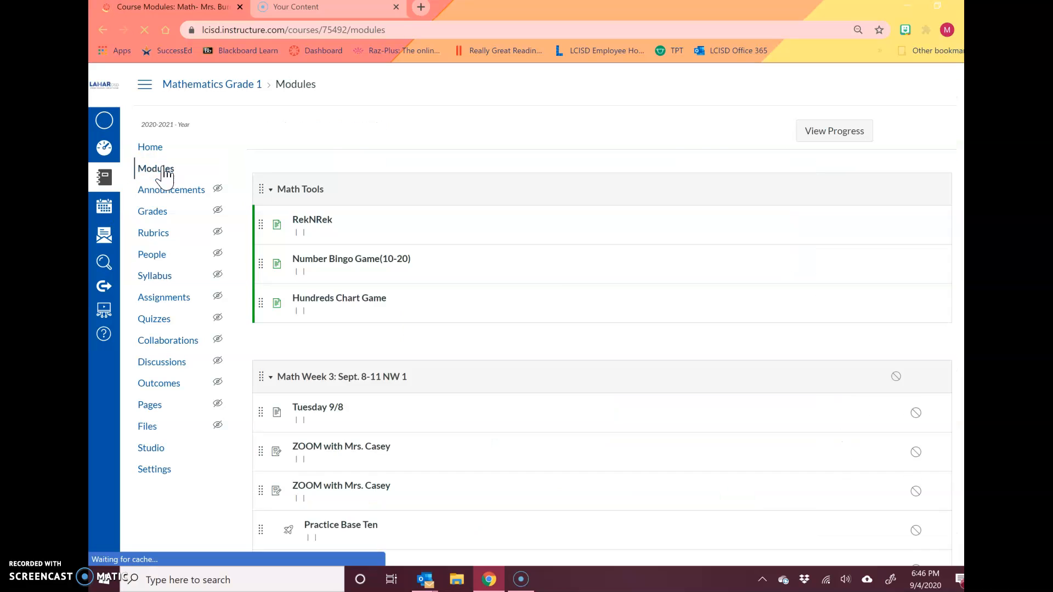
scroll(415, 323, "down", 1)
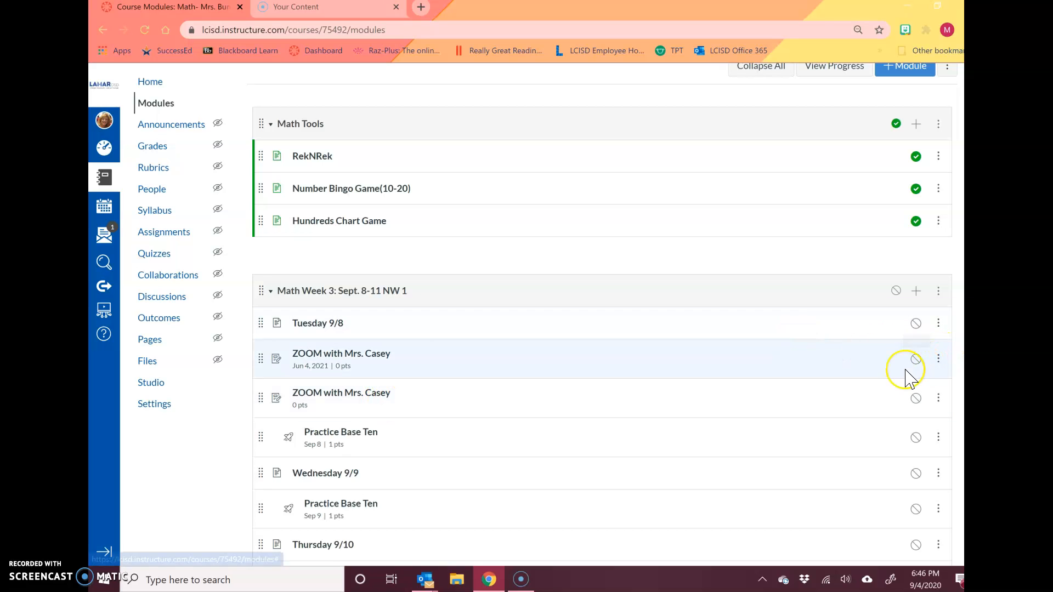
left_click(336, 362)
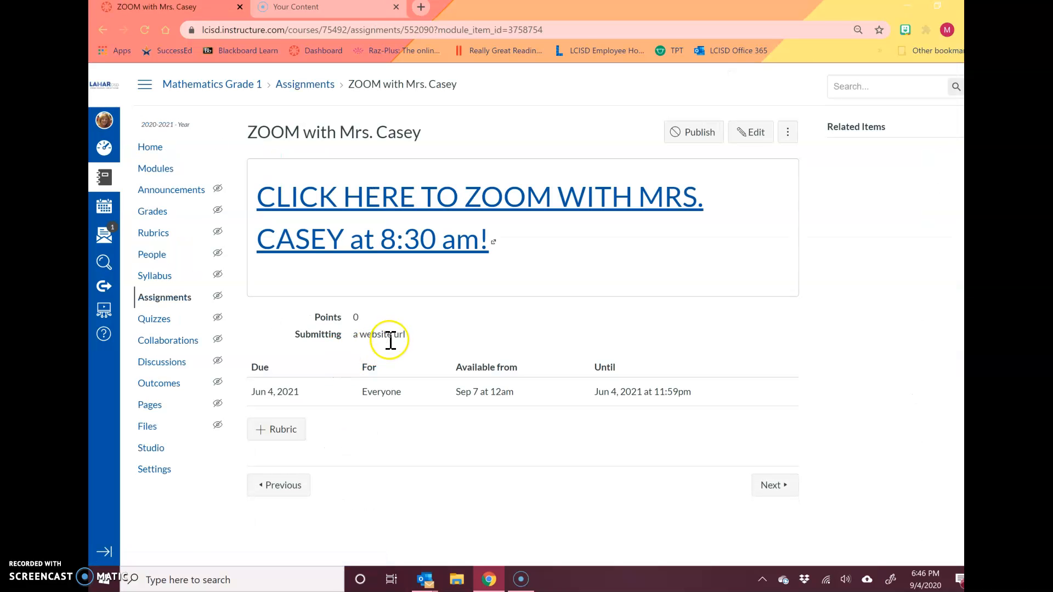
Edit the Zoom assignment to assign it only to the third listed student instead of Everyone, and save it without publishing.
left_click(766, 141)
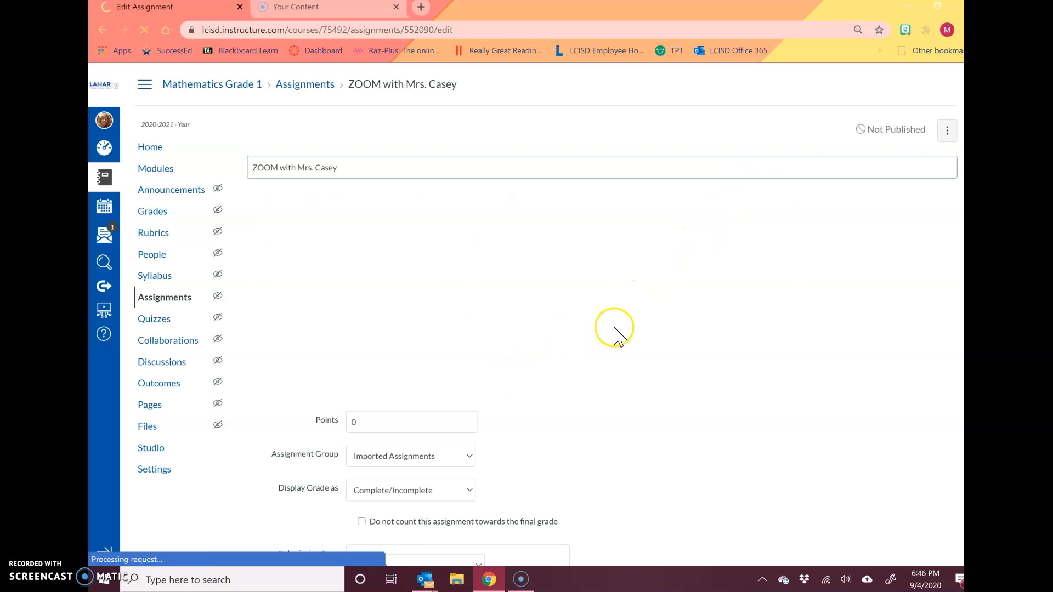
scroll(613, 329, "down", 3)
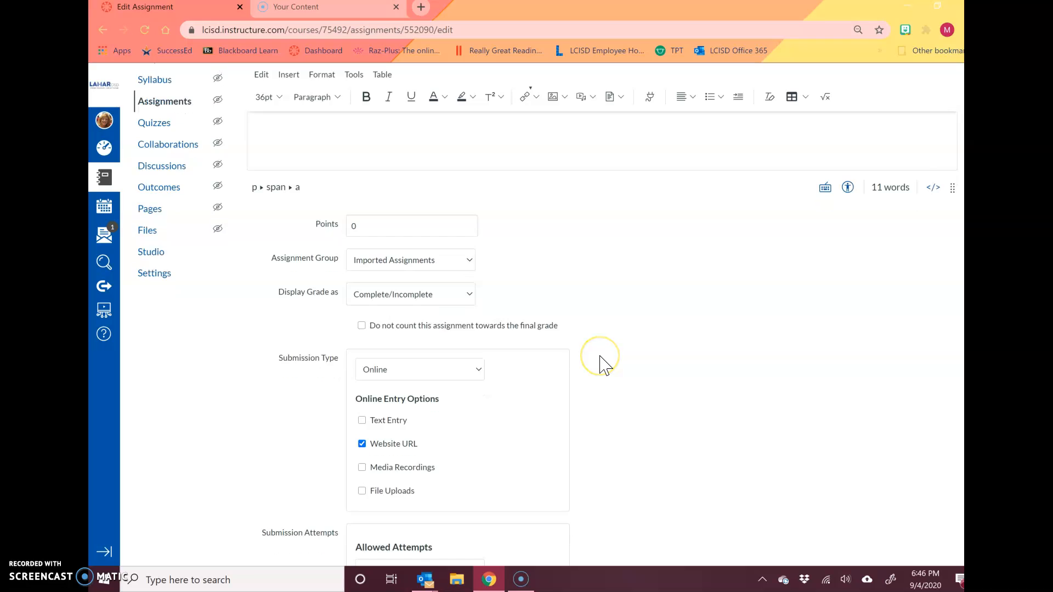
scroll(602, 364, "down", 8)
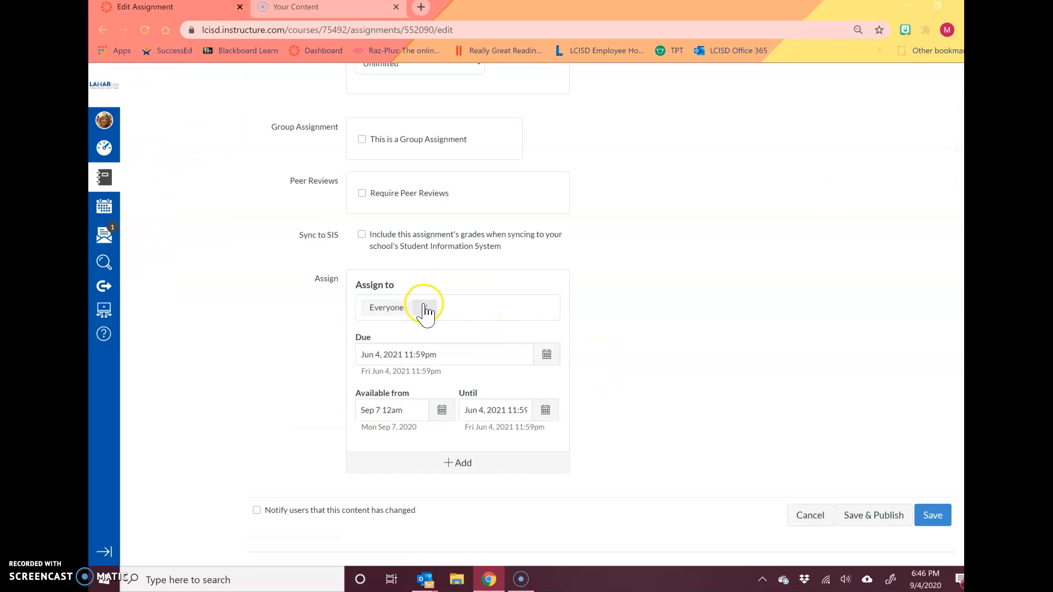
left_click(426, 312)
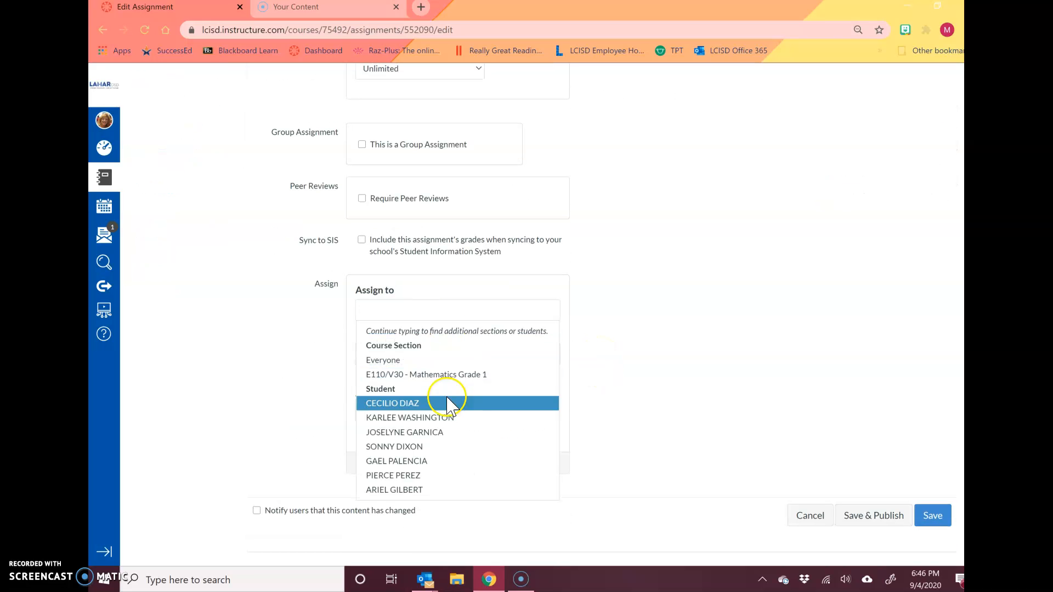
left_click(426, 434)
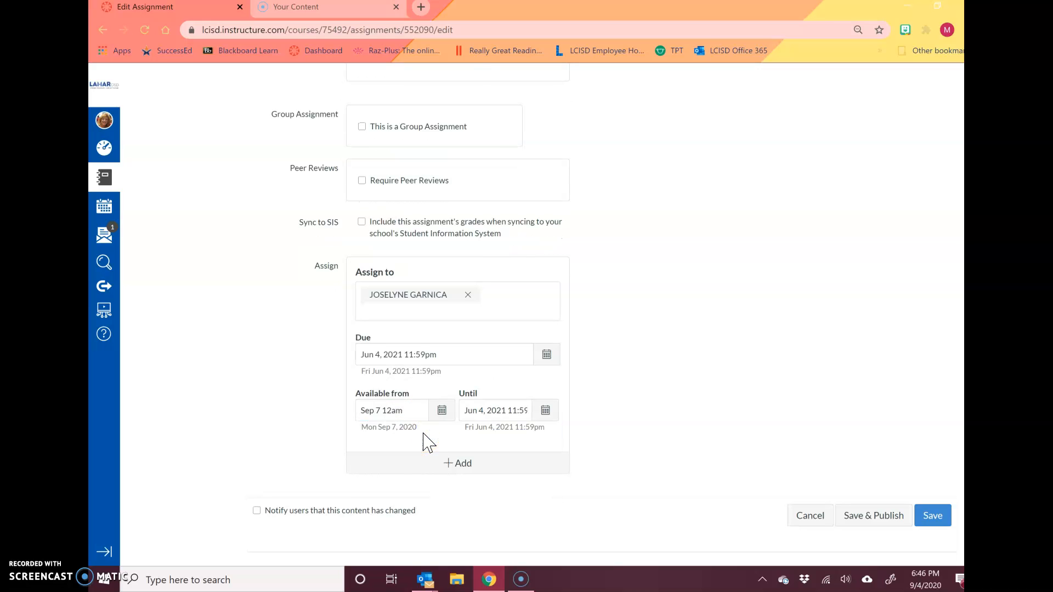
left_click(668, 346)
left_click(937, 521)
left_click(572, 369)
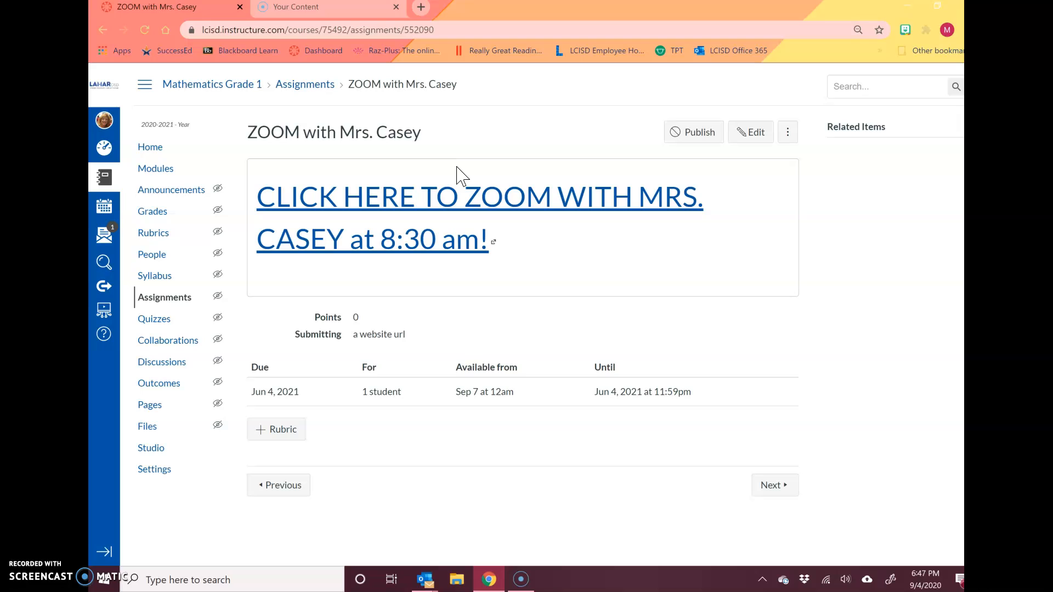
left_click(386, 240)
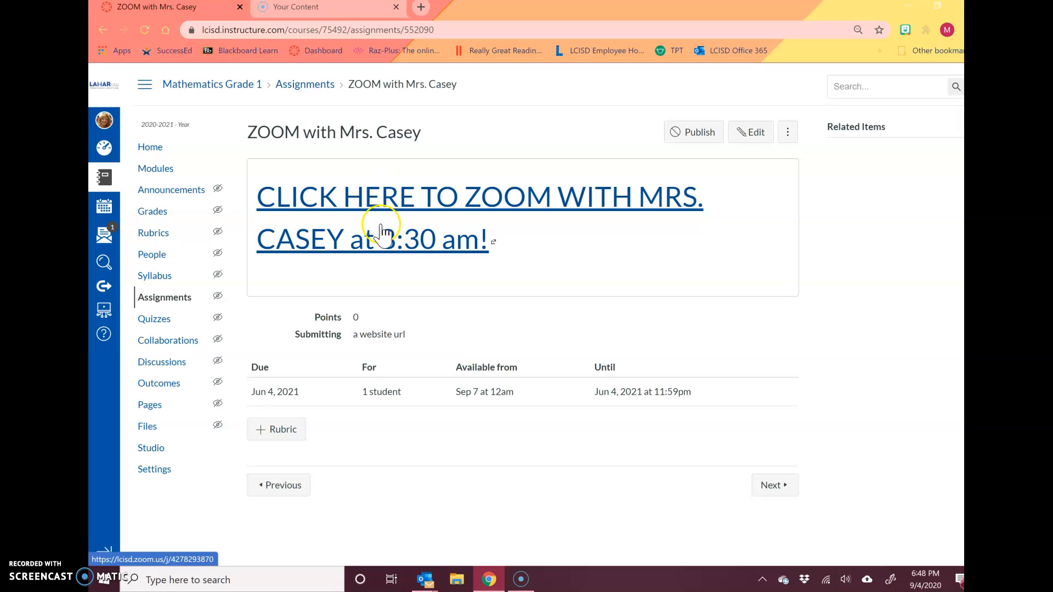